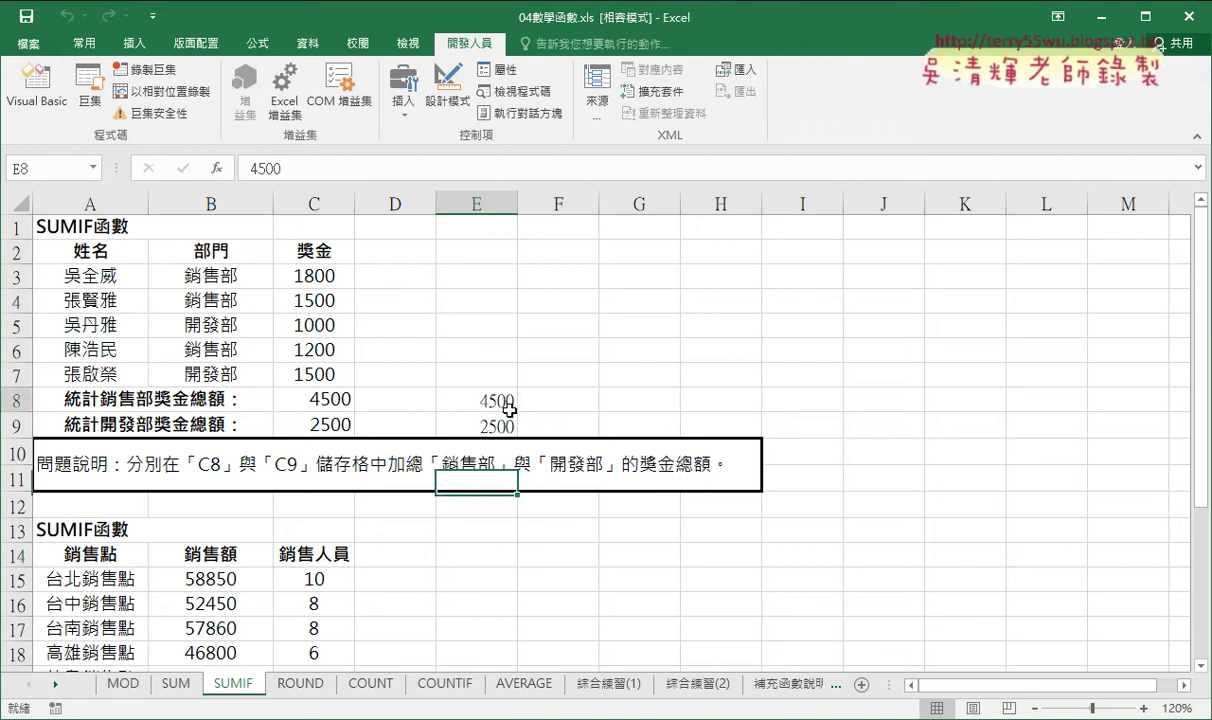
- Select E8's 4500 total and bring up the 獎金 macro code, marking the bonus amount added to sum_A
left_click(480, 398)
left_click(37, 85)
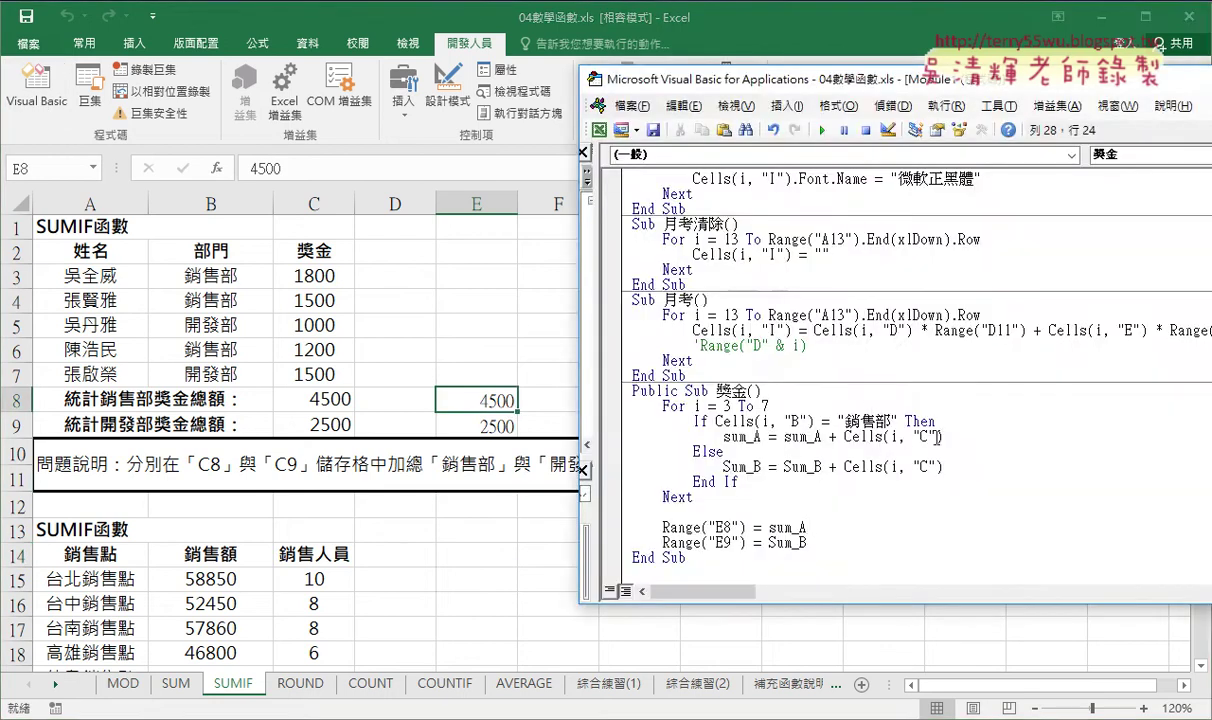
left_click_drag(943, 437, 837, 437)
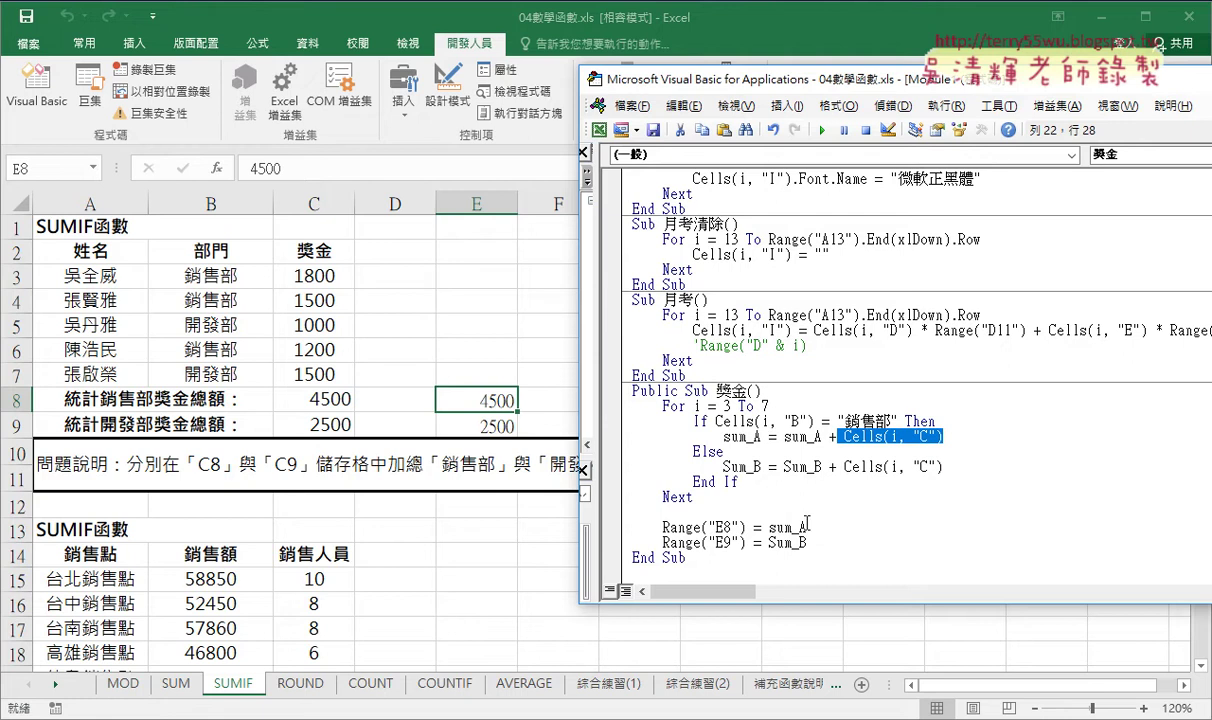
- Highlight the 獎金 macro's loop over rows 3 to 7, 銷售部 test, sum_A line and Else branch
left_click_drag(662, 406, 790, 404)
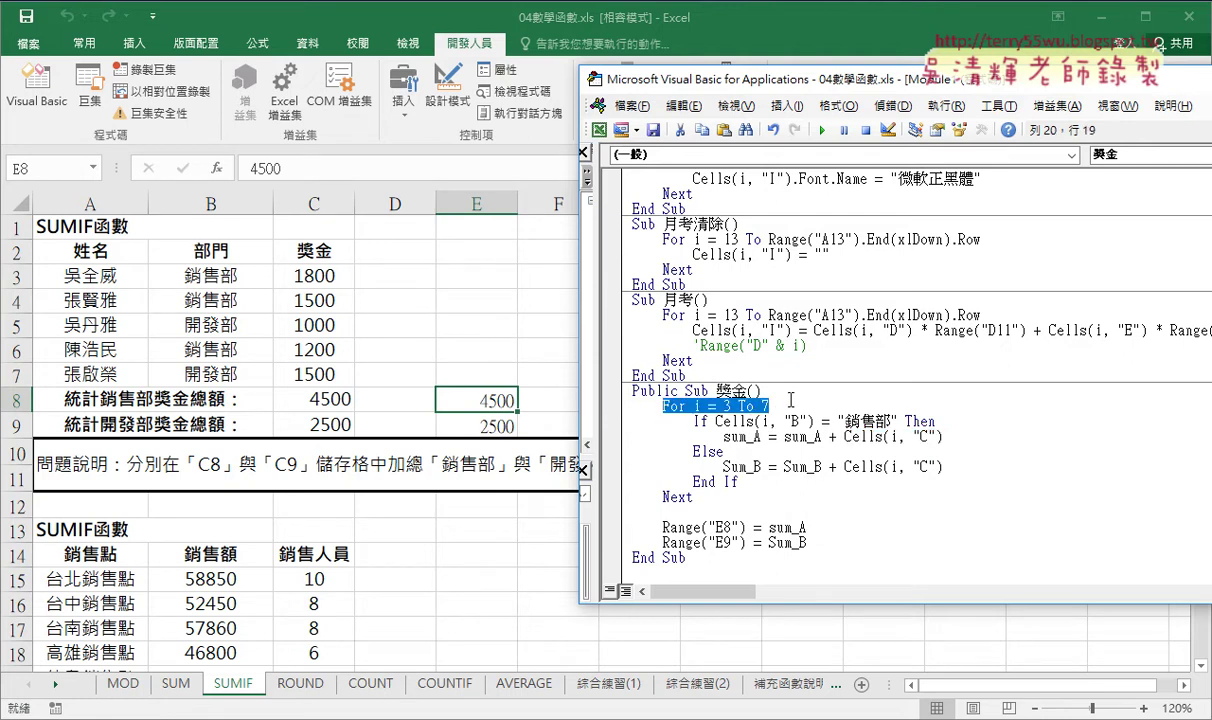
left_click_drag(716, 421, 900, 420)
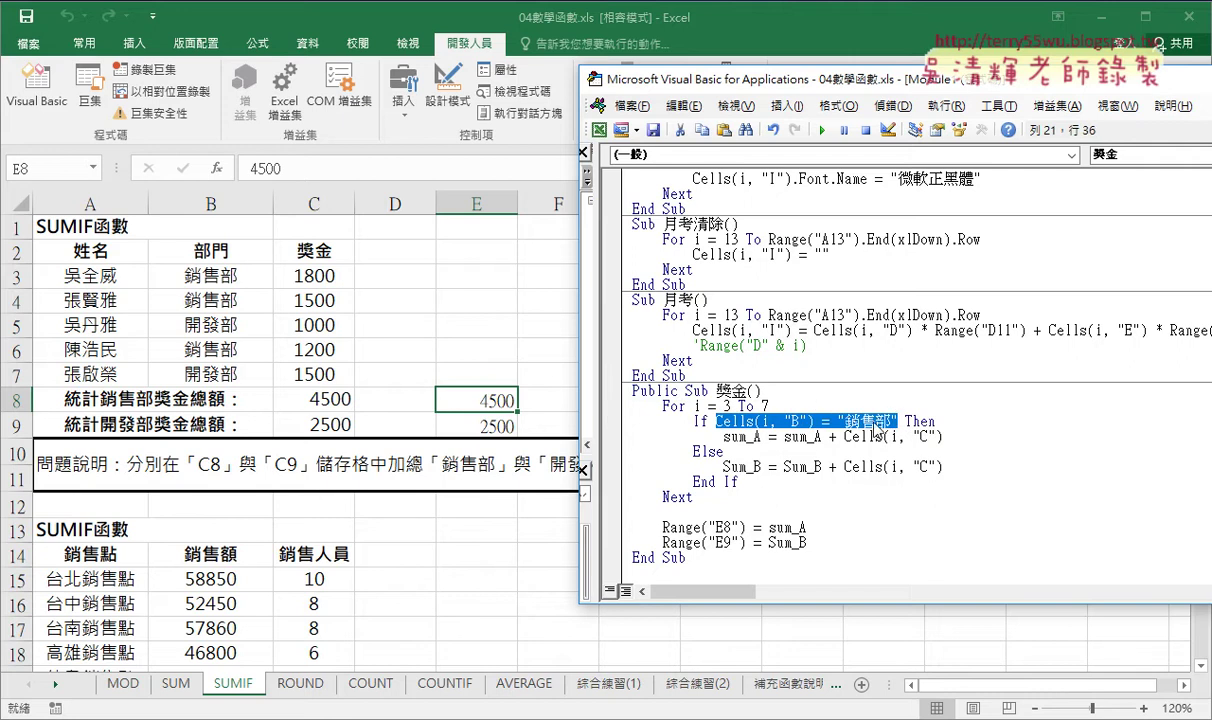
left_click(716, 436)
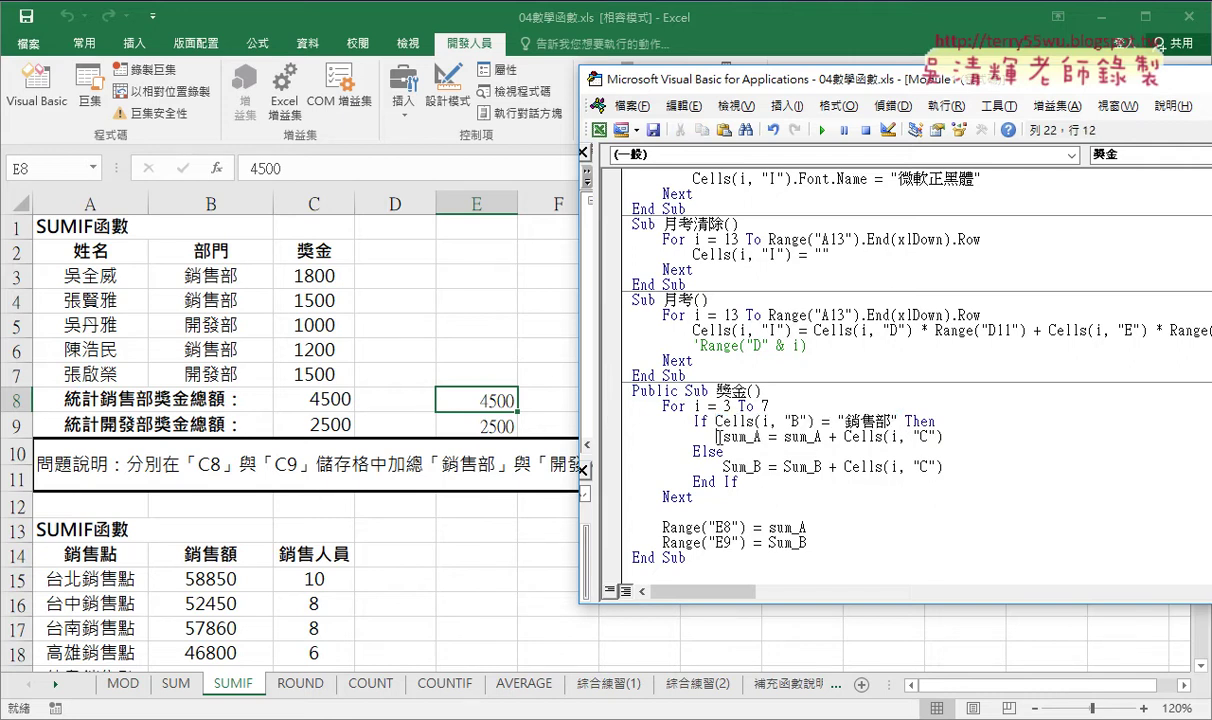
mouse_move(716, 436)
left_mouse_down()
mouse_move(943, 436)
mouse_move(723, 466)
left_mouse_up()
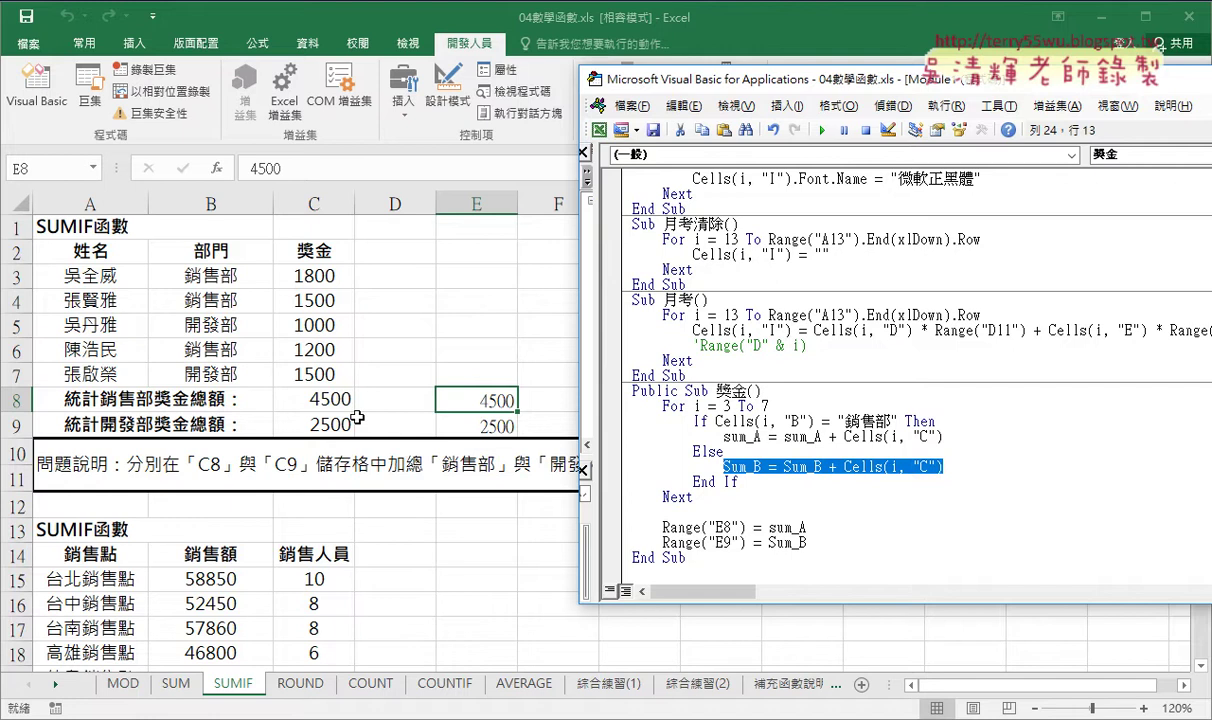
left_click_drag(723, 452, 693, 453)
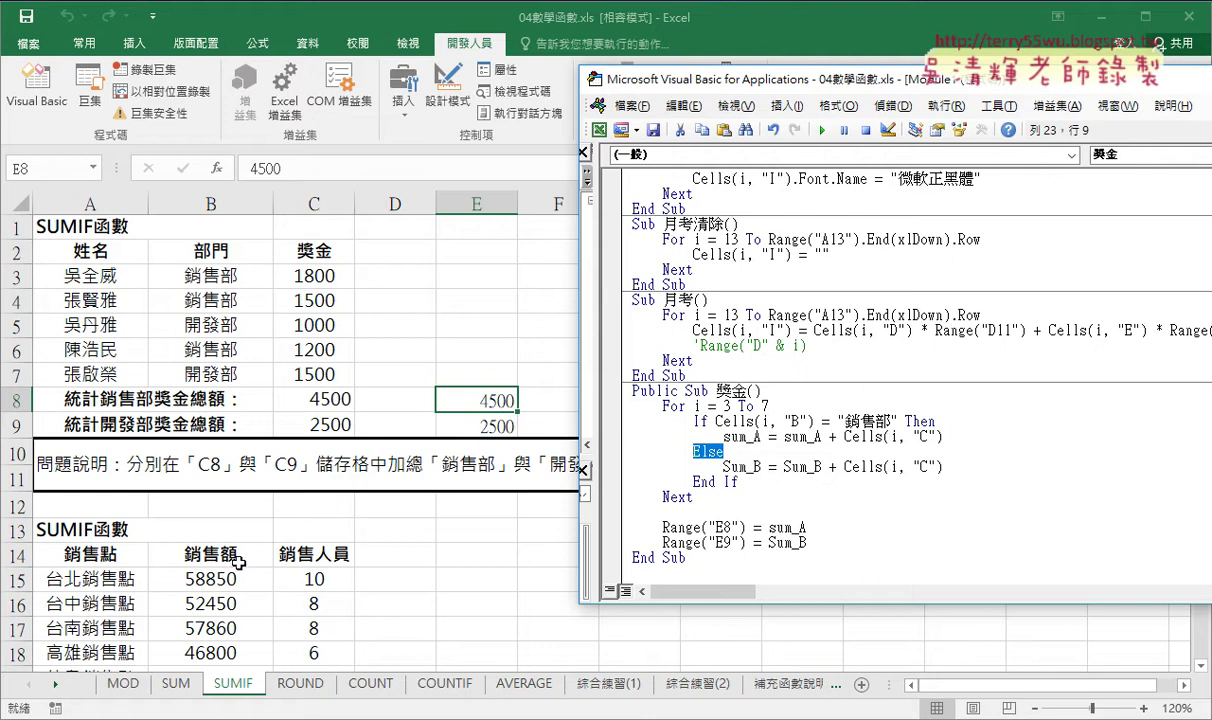
- Back in the worksheet, select cell E20 for the sales-over-50000 staff total
left_click(238, 563)
scroll(238, 563, "down", 3)
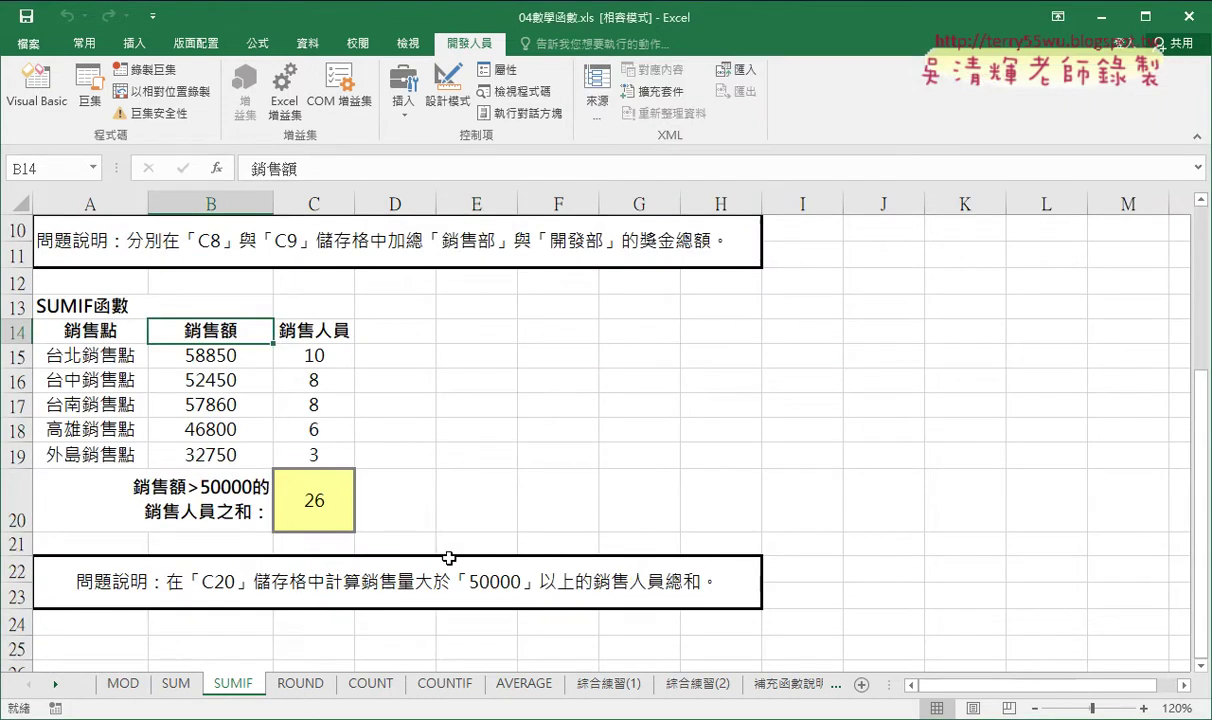
left_click(461, 503)
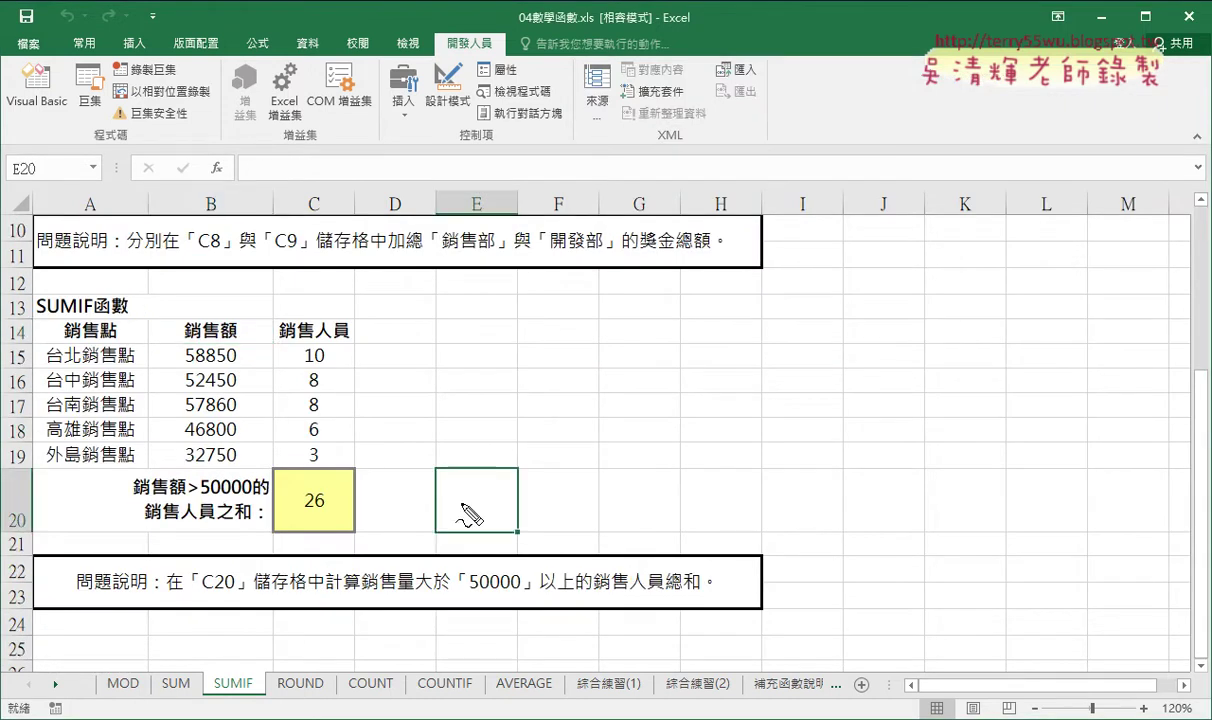
- Mark up the sales table rows 15–19 and columns B and C with an arrow to E20, then return to the code
mouse_move(475, 537)
left_mouse_down()
mouse_move(428, 500)
mouse_move(535, 542)
mouse_move(480, 545)
left_mouse_up()
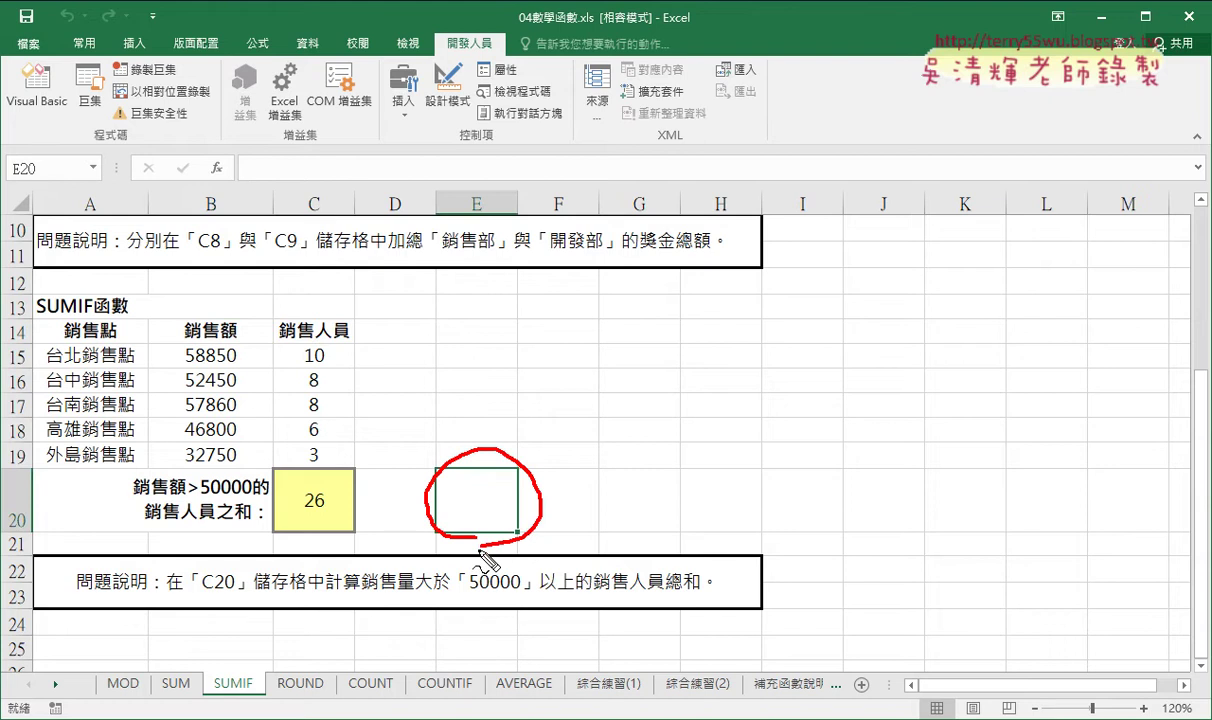
left_click_drag(60, 340, 332, 338)
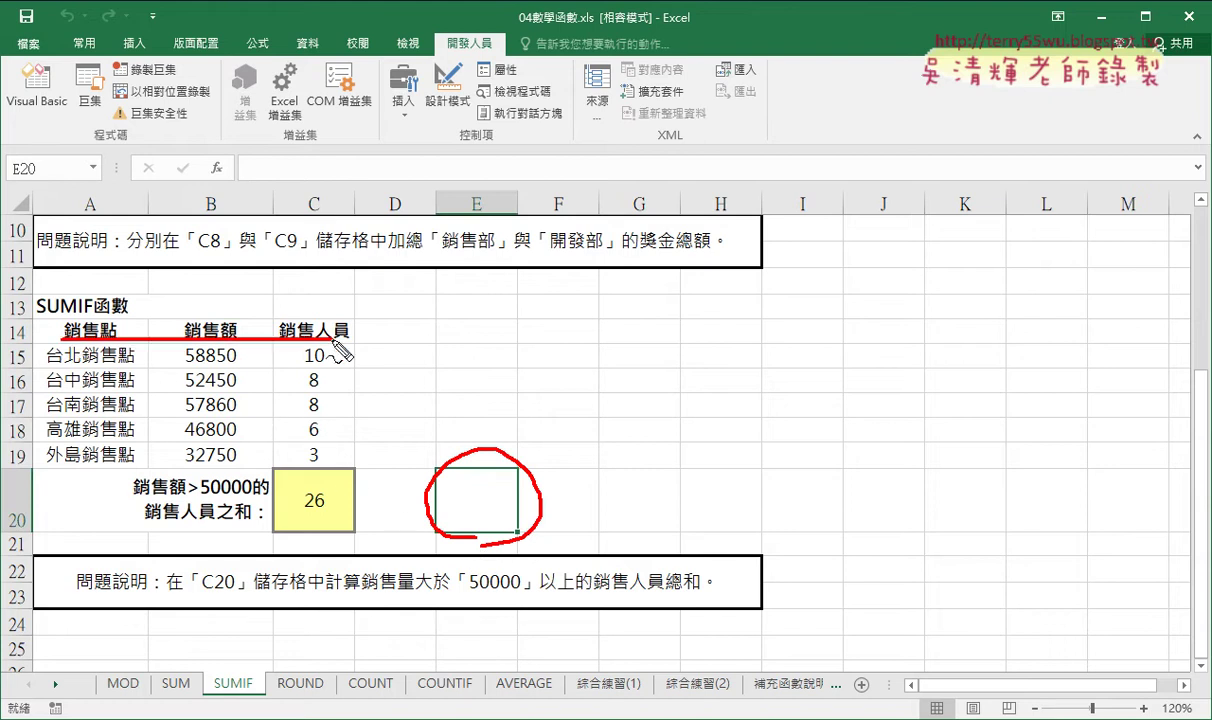
left_click_drag(55, 470, 370, 465)
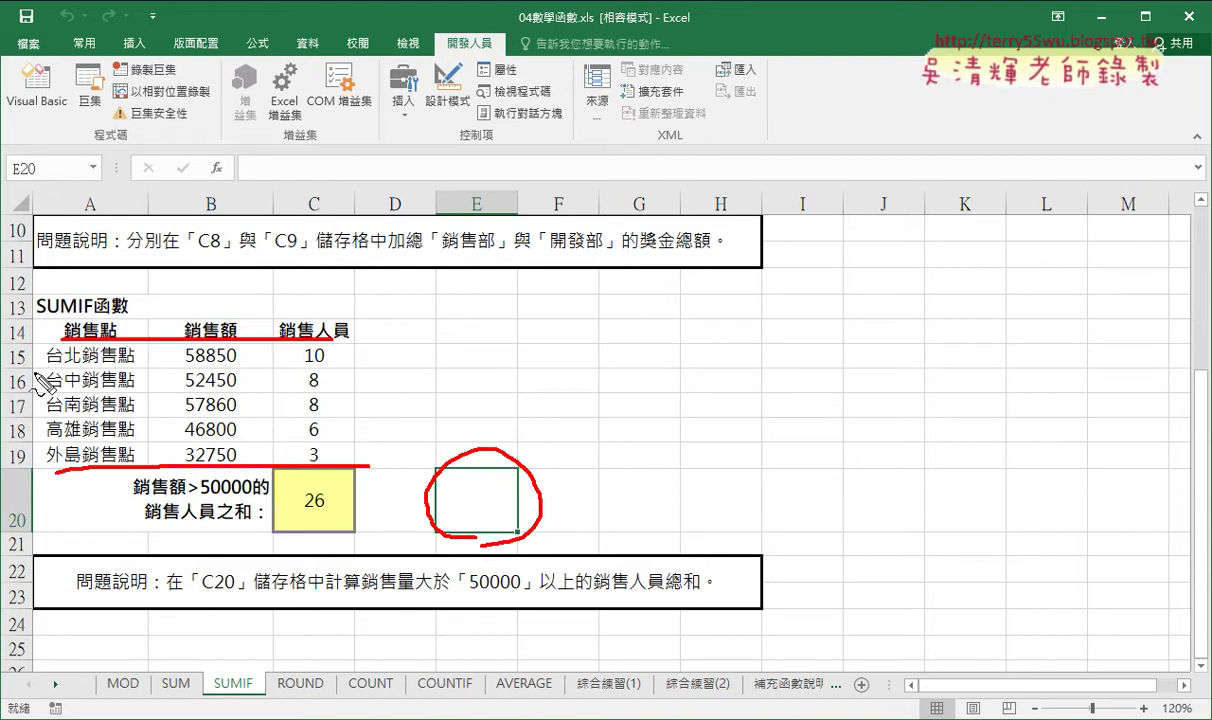
left_click_drag(36, 344, 36, 377)
left_click_drag(24, 440, 20, 466)
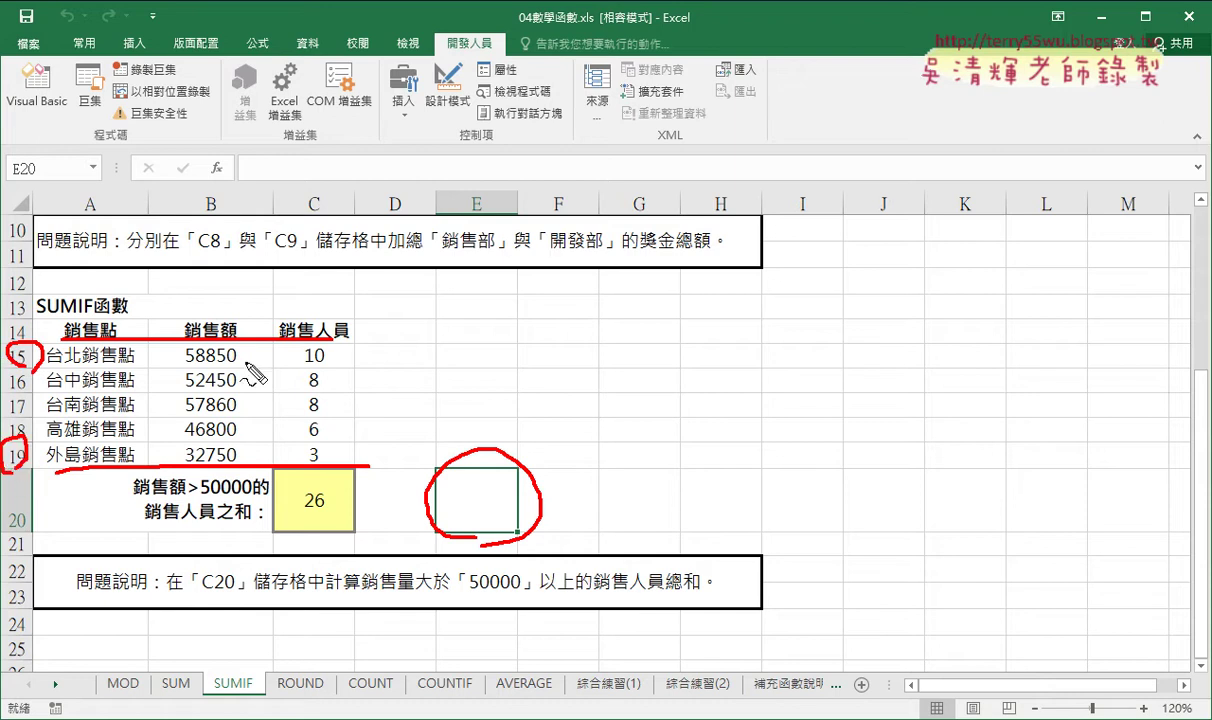
left_click_drag(200, 188, 222, 222)
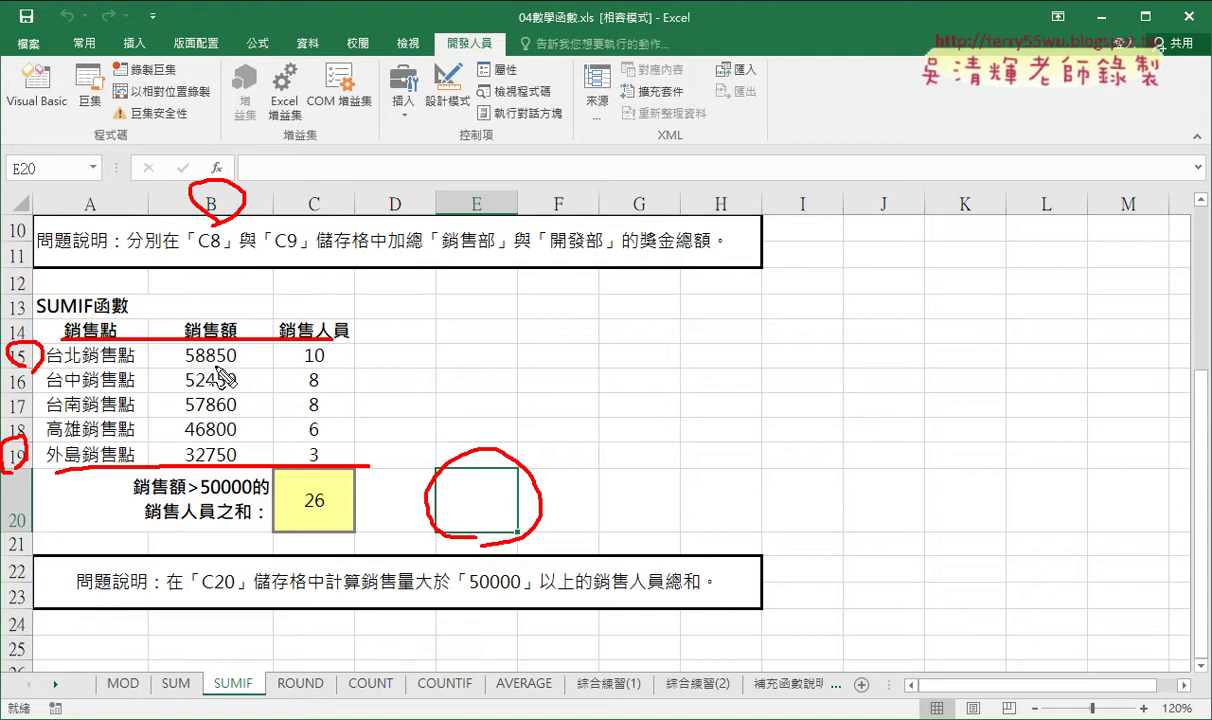
left_click_drag(304, 200, 322, 232)
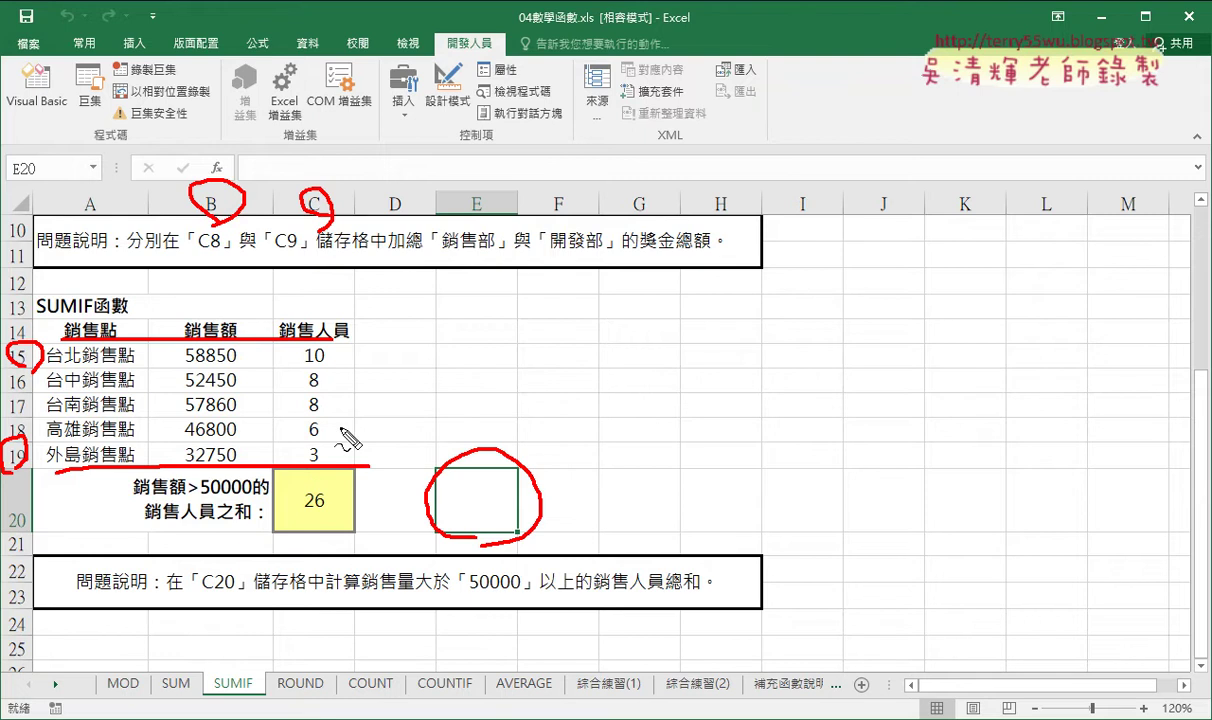
left_click_drag(357, 400, 455, 462)
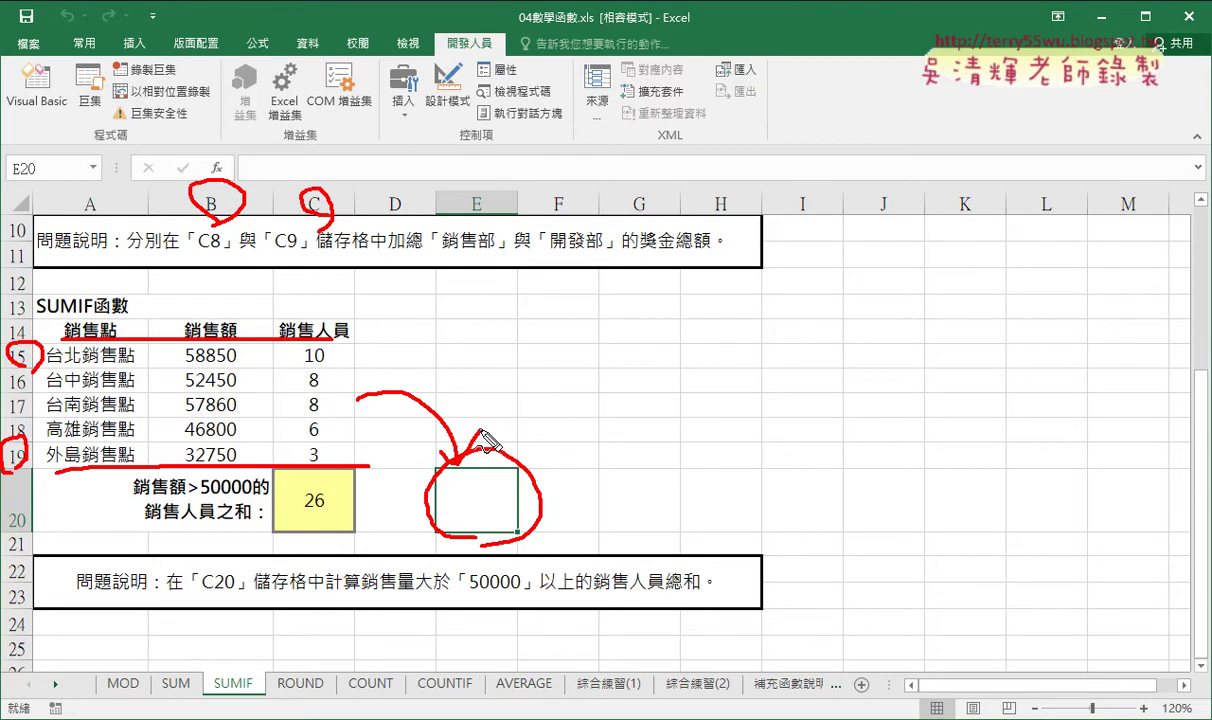
key("Escape")
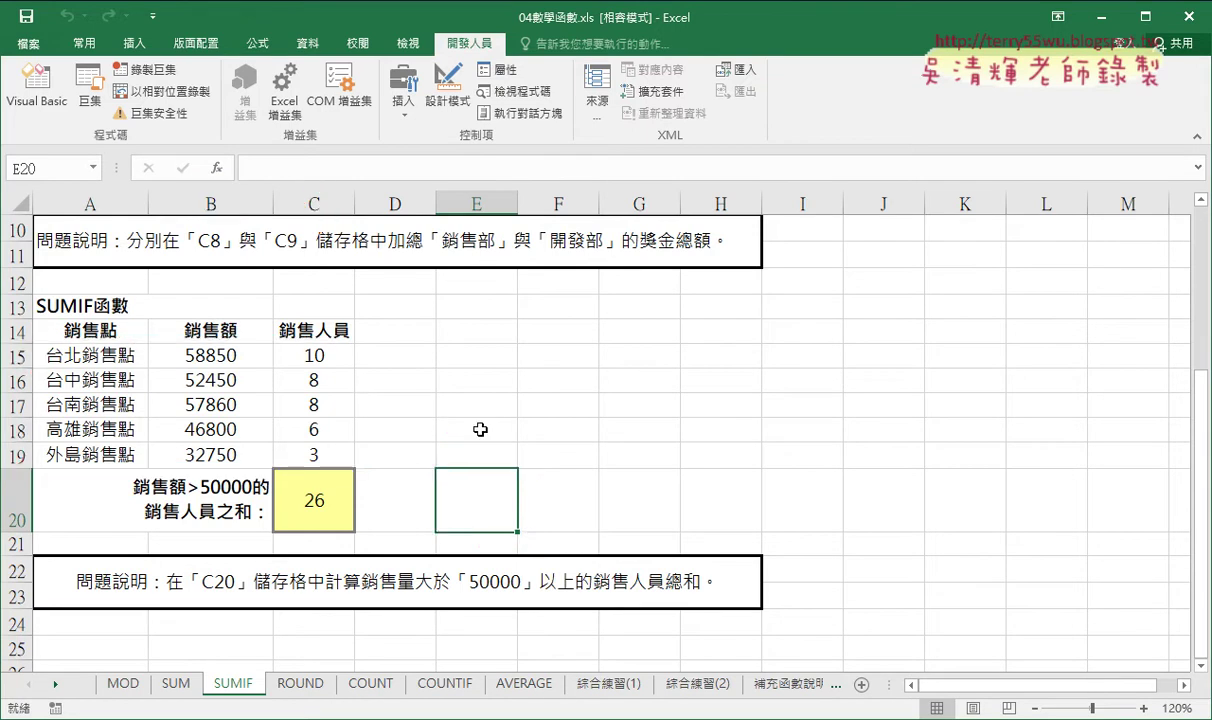
left_click(40, 95)
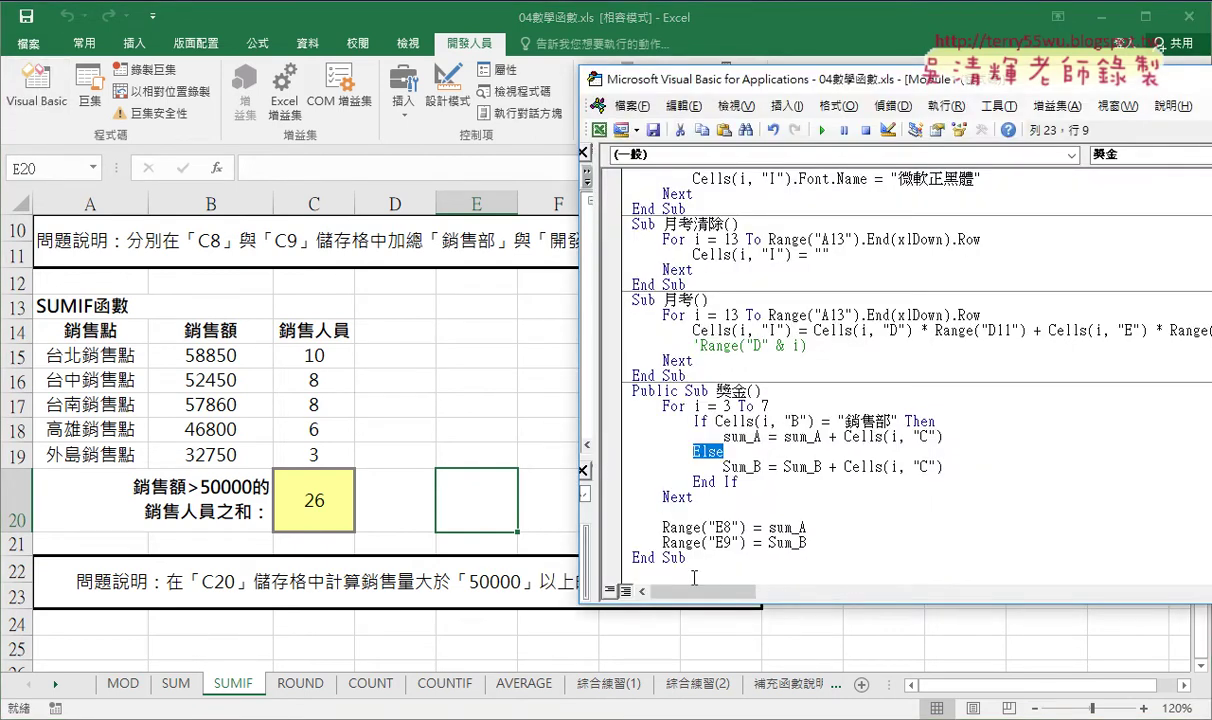
- Duplicate the whole 獎金 macro below its End Sub
mouse_move(662, 560)
left_mouse_down()
mouse_move(629, 451)
mouse_move(632, 391)
left_mouse_up()
right_click(684, 392)
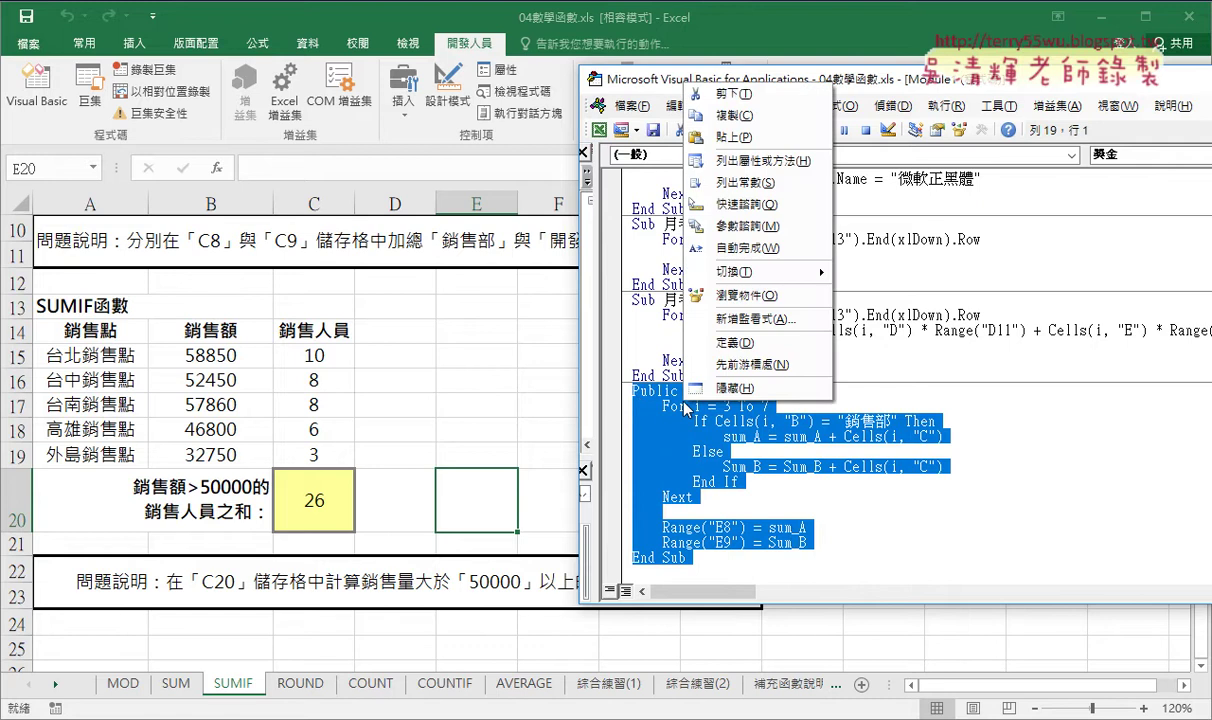
left_click(738, 115)
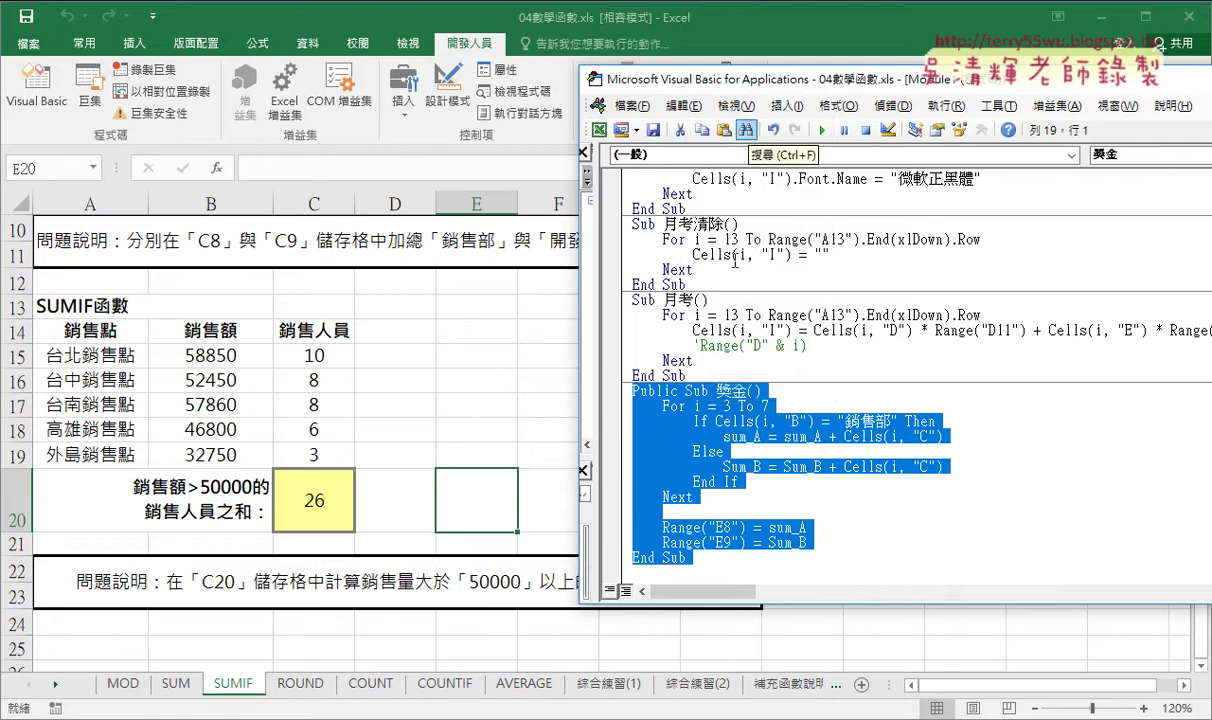
left_click(651, 580)
key("Return")
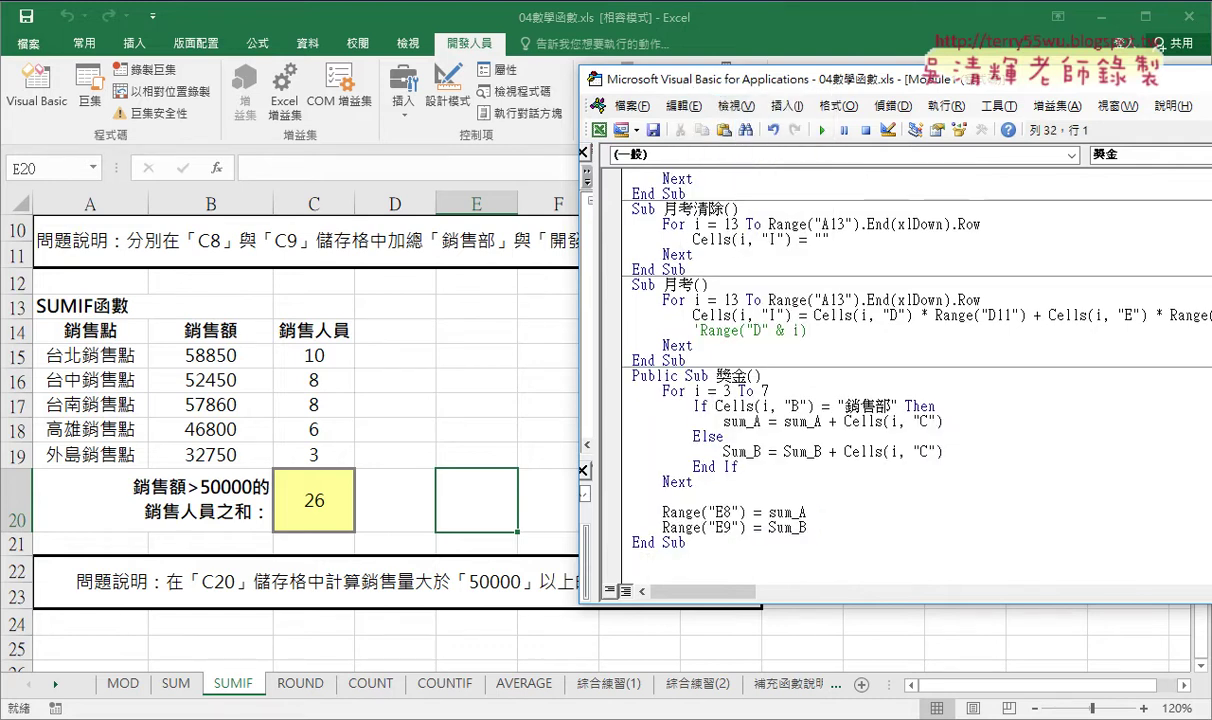
type("Public Sub 獎金()     For i = 3 To 7         If Cells(i, \"B\") = \"銷售部\" Then             sum_A = sum_A + Cells(i, \"C\")         Else             Sum_B = Sum_B + Cells(i, \"C\")         End If     Next      Range(\"E8\") = sum_A     Range(\"E9\") = Sum_B End Sub")
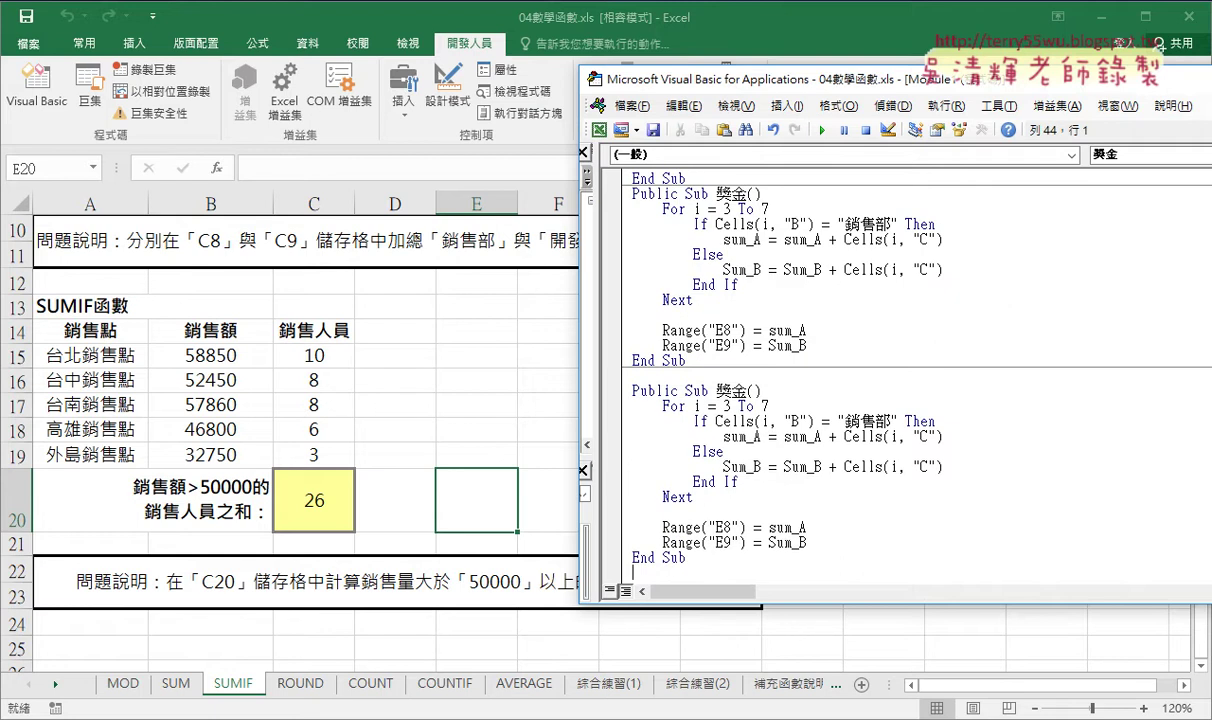
- Rename the copy 銷售額 and change its loop to For i = 15 To 19
double_click(731, 390)
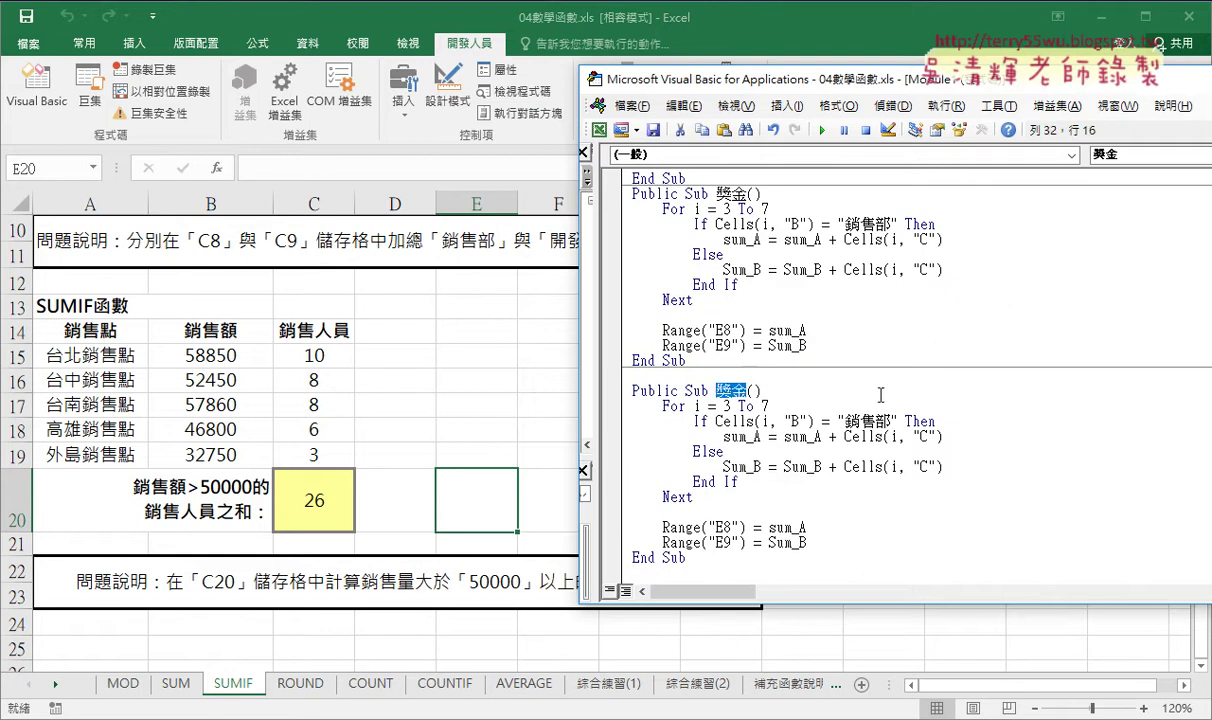
type("蕭ㄕ")
type("4")
key("Return")
type("額")
key("Return")
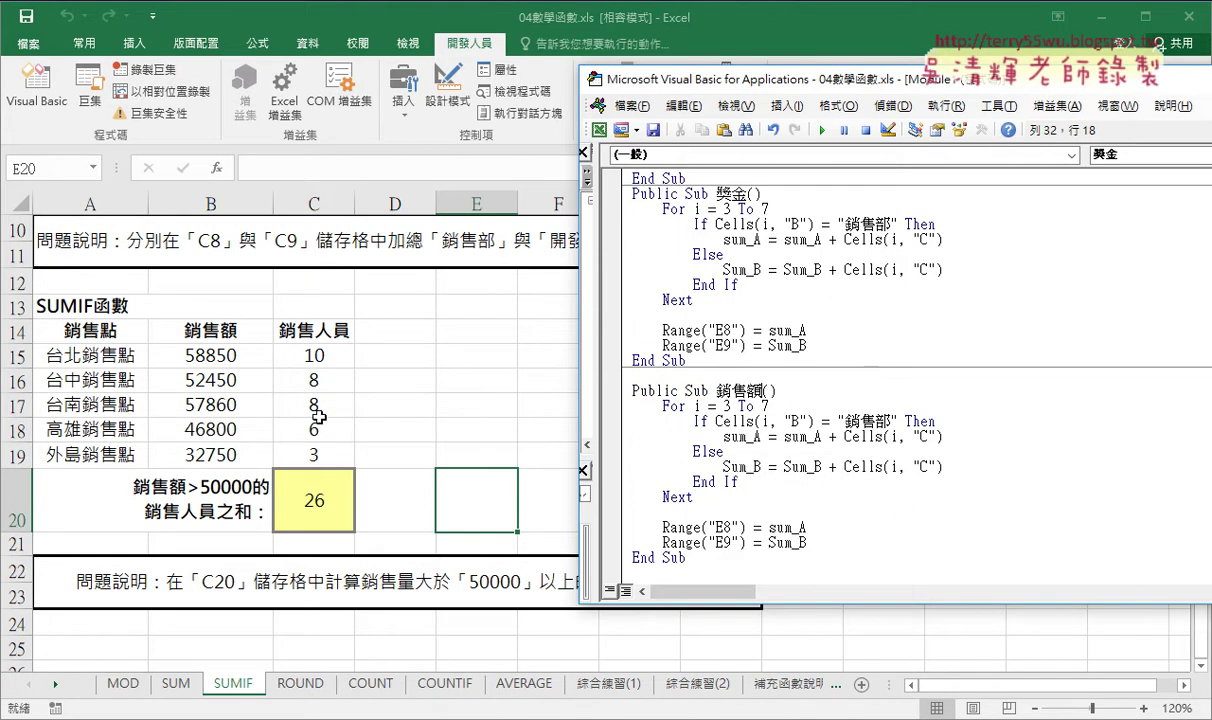
double_click(754, 406)
type("15")
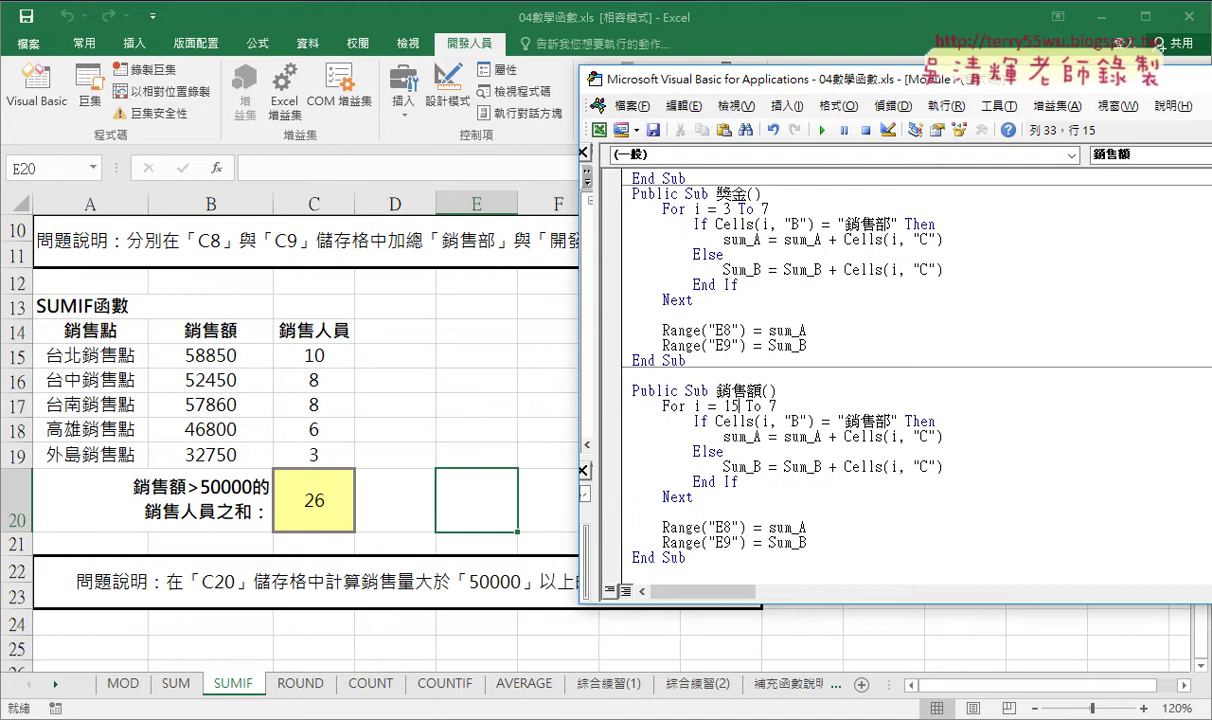
key("End")
key("BackSpace")
type("19")
- Change the If test to Cells(i, 'B') > 50000
left_click_drag(715, 421, 813, 421)
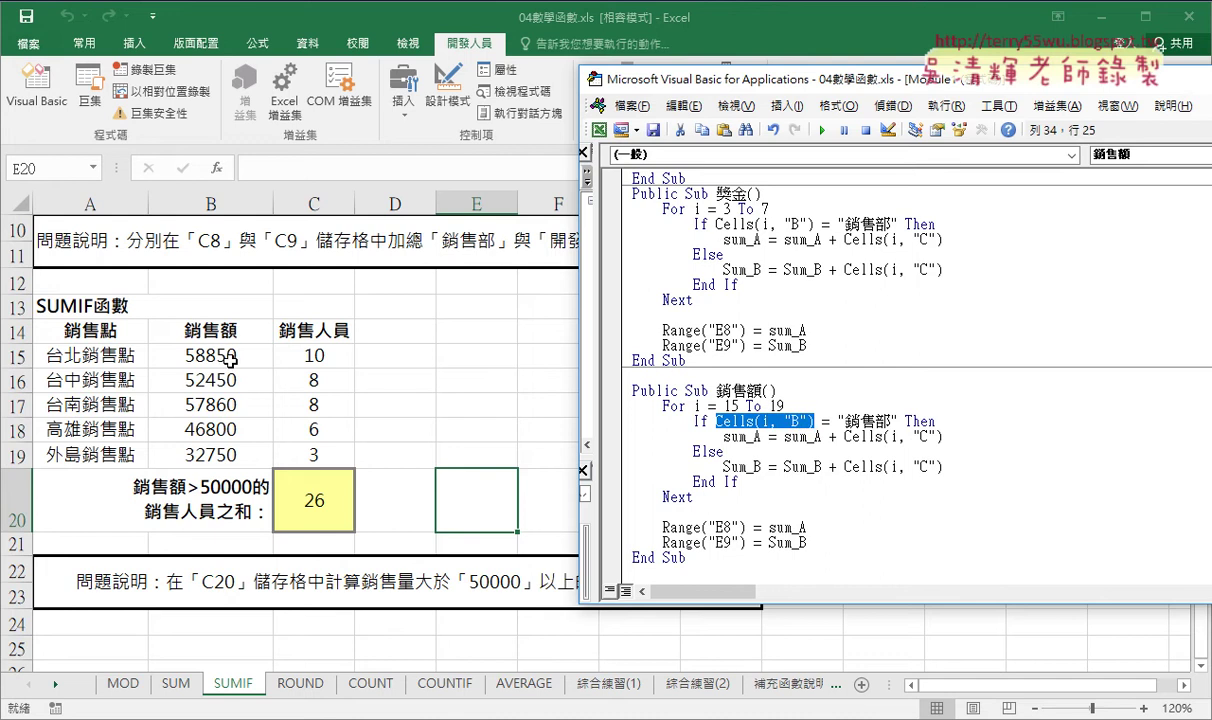
left_click_drag(822, 421, 902, 423)
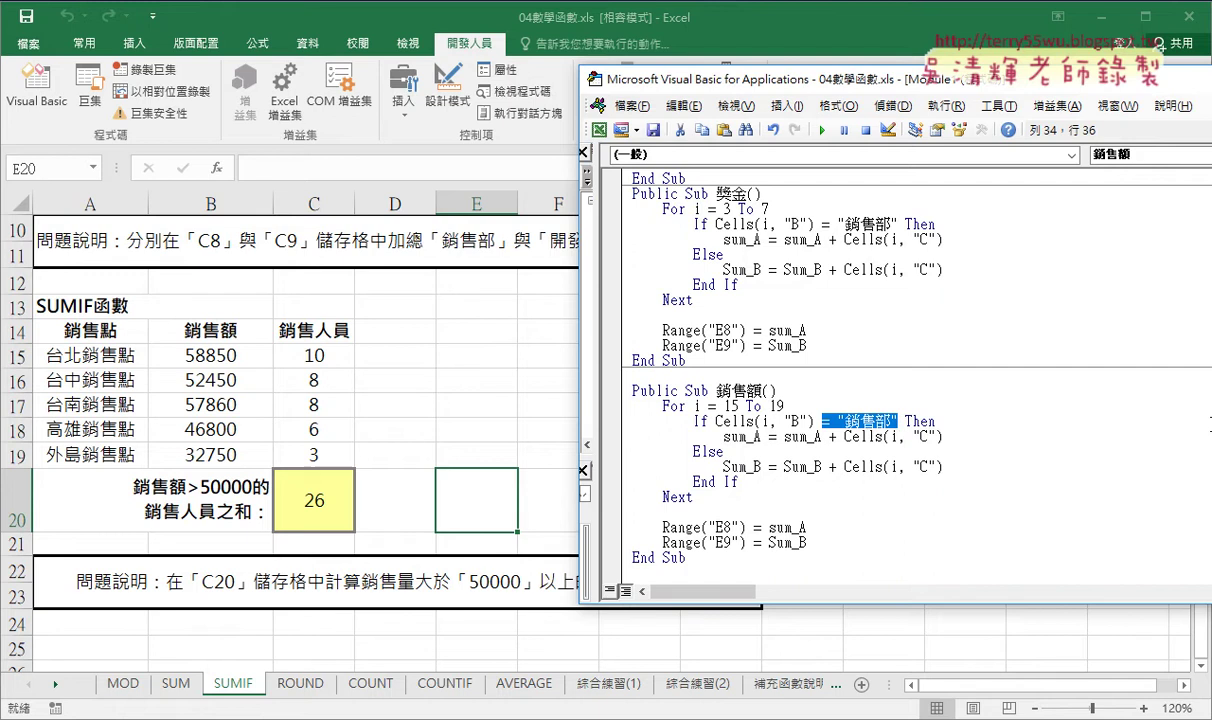
type(">500")
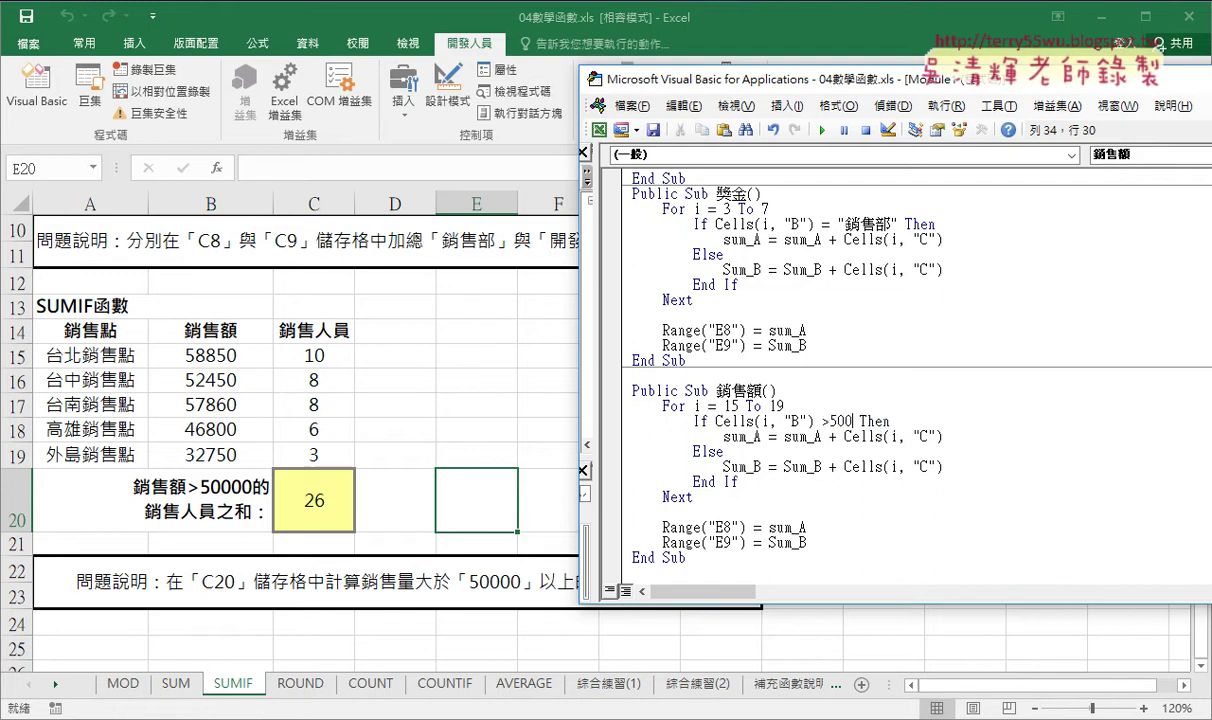
type("00")
left_click(920, 481)
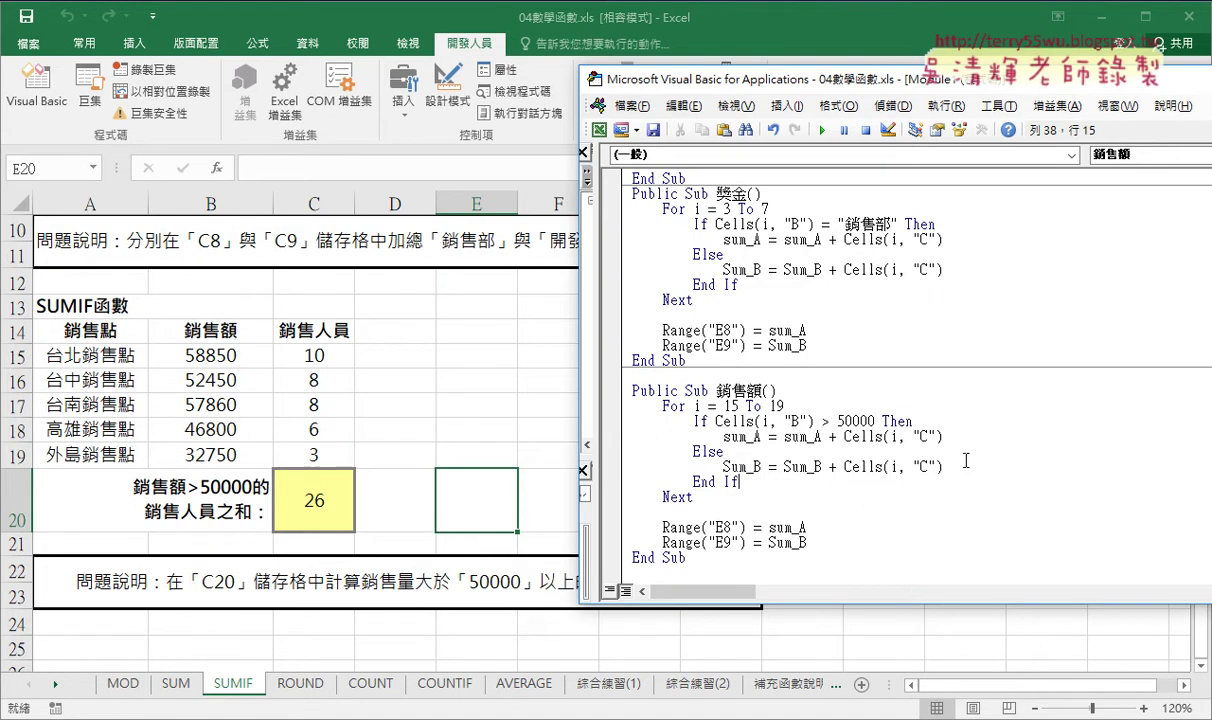
- Delete the Else branch and select the unneeded Range('E9') = Sum_B line
left_click_drag(943, 466, 620, 460)
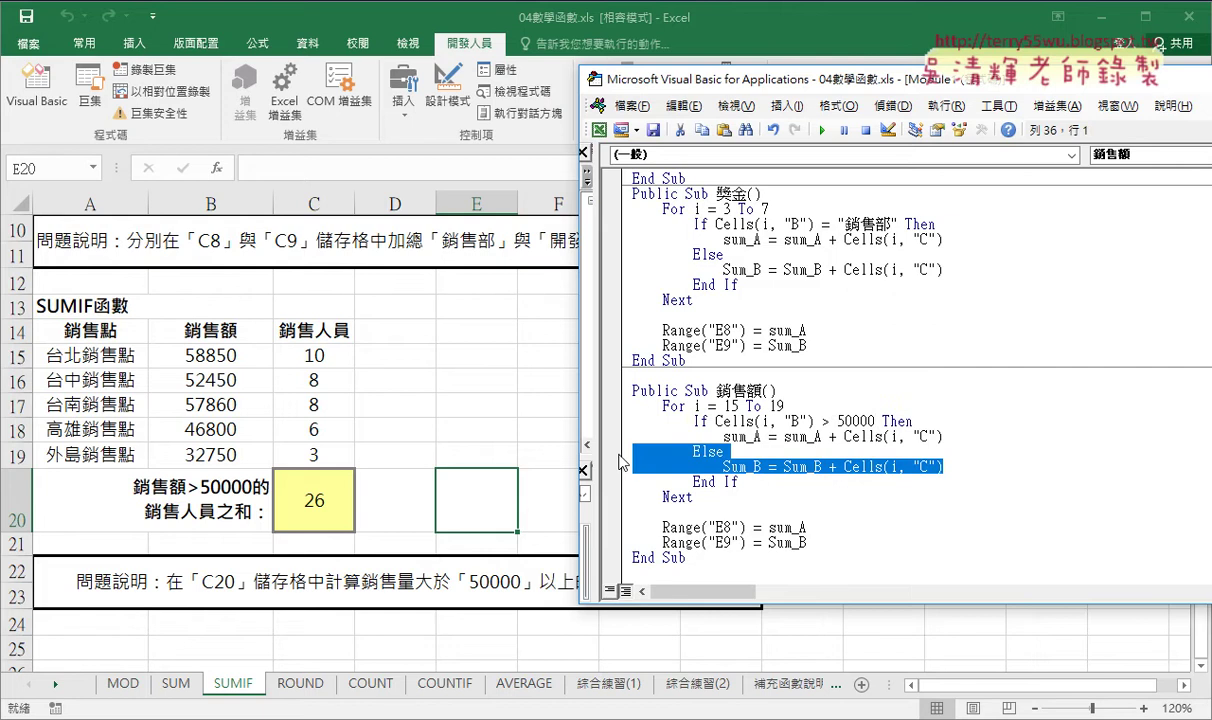
key("Delete")
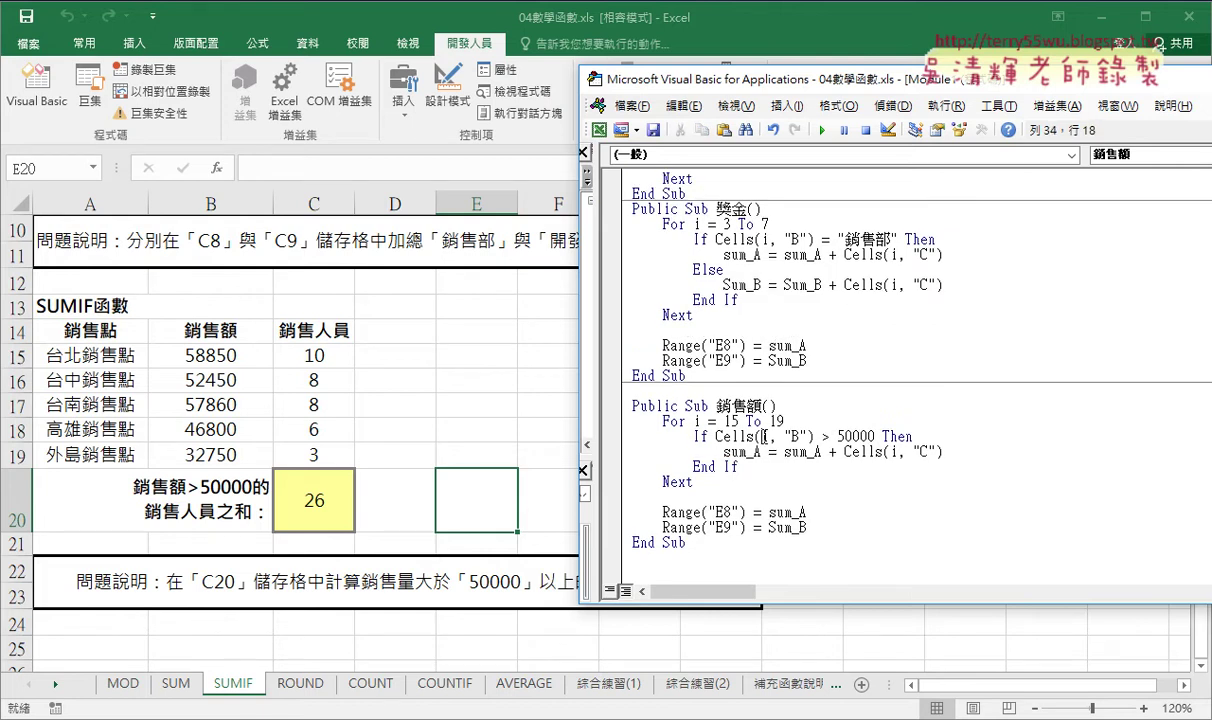
left_click(846, 437)
double_click(790, 452)
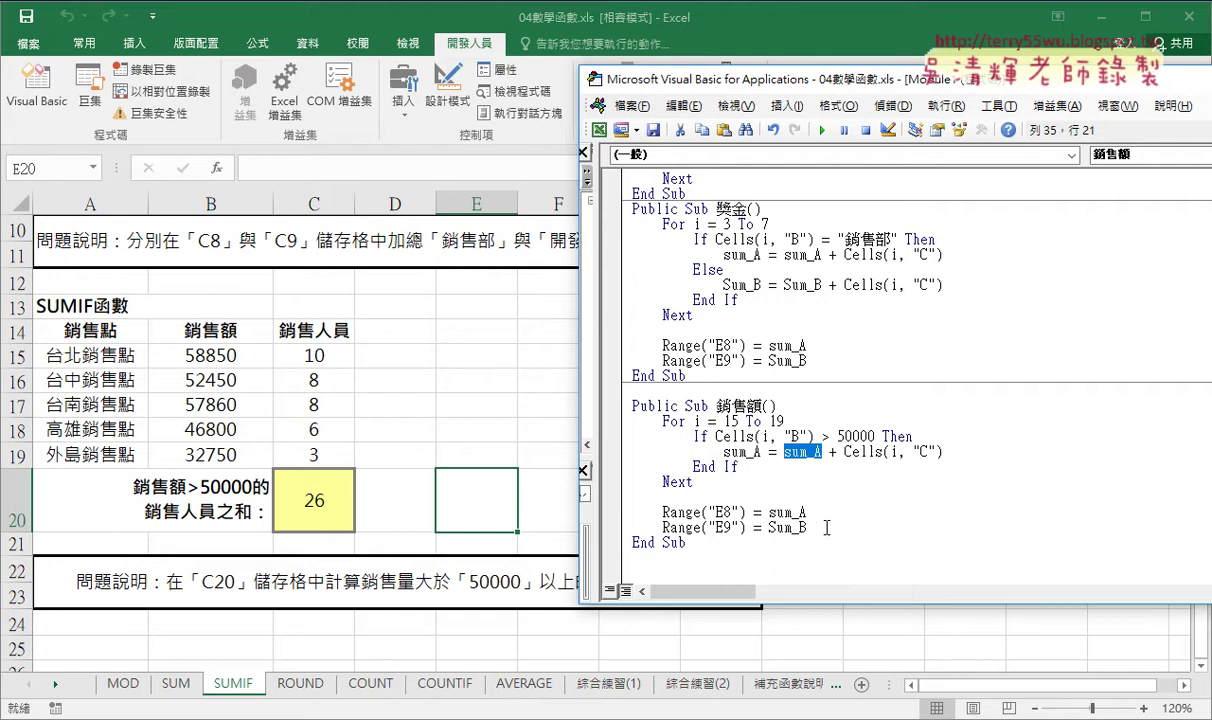
left_click(616, 527)
- Delete the E9 output line and change Range('E8') to Range('E20') = sum_A
key("BackSpace")
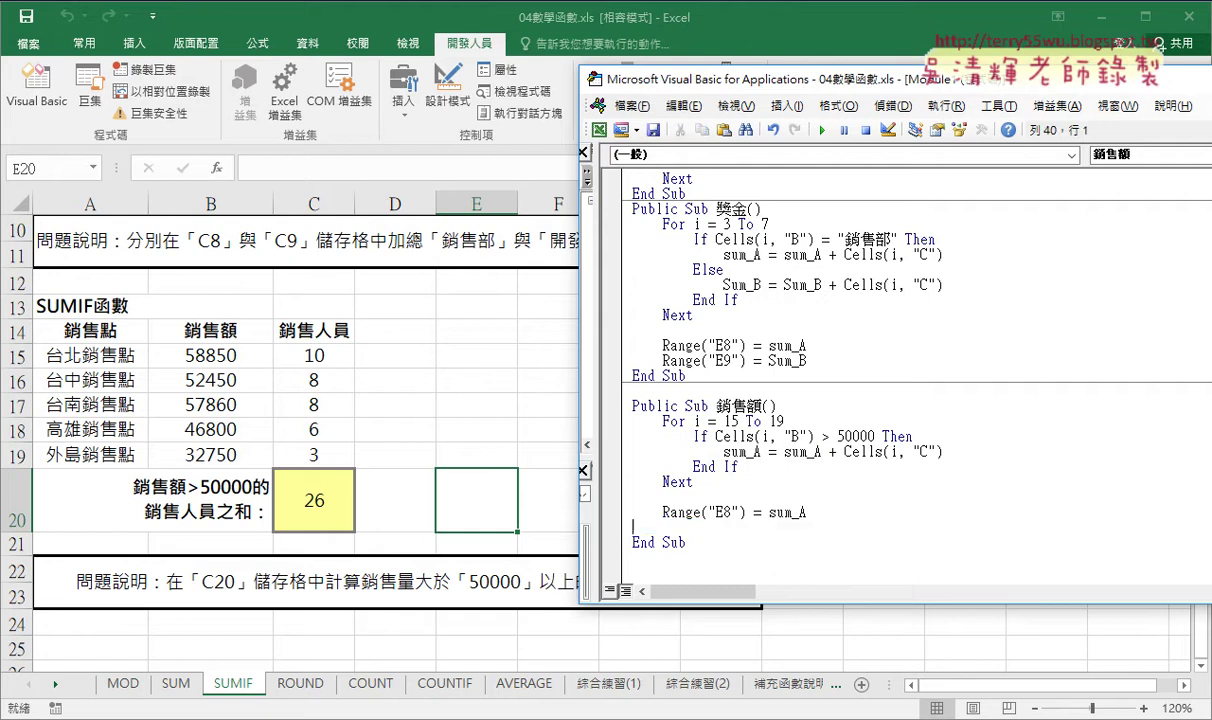
key("shift+Left")
key("shift+Left")
key("shift+Left")
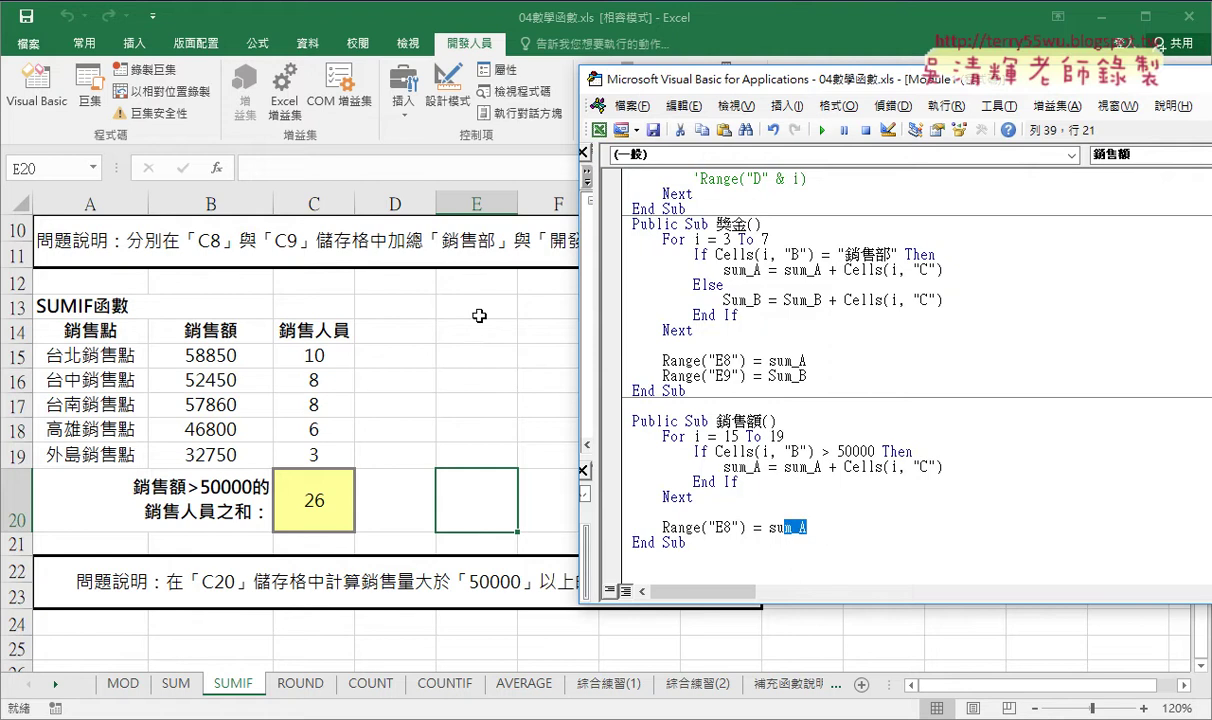
left_click(725, 527)
key("shift+Right")
type("20")
left_click(846, 477)
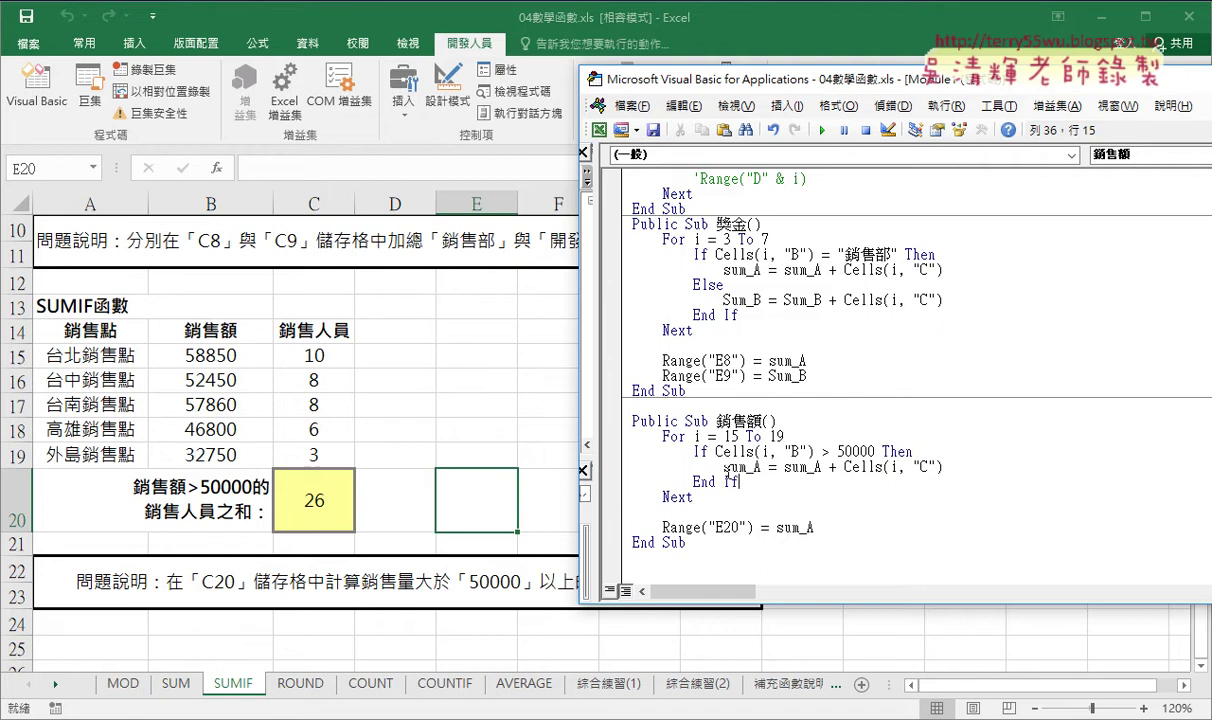
left_click_drag(723, 466, 1159, 475)
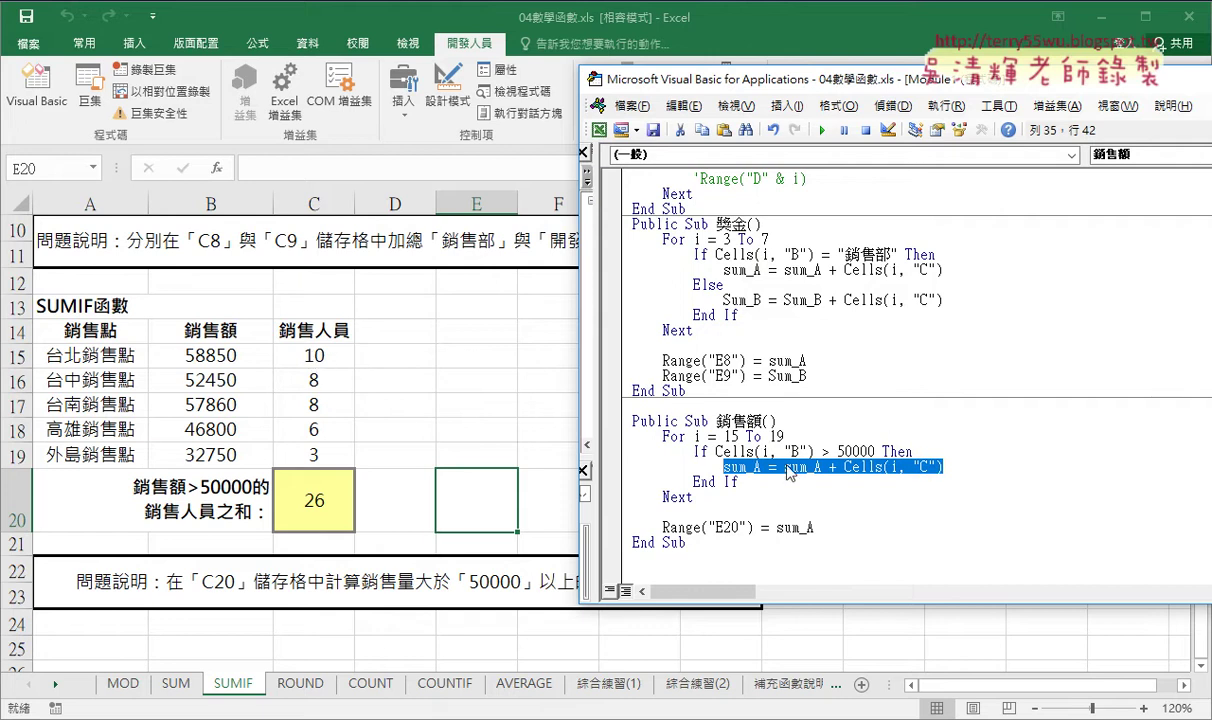
- Annotate how the sales expression accumulates into sum_A and feeds cell E20
left_click_drag(784, 467, 943, 467)
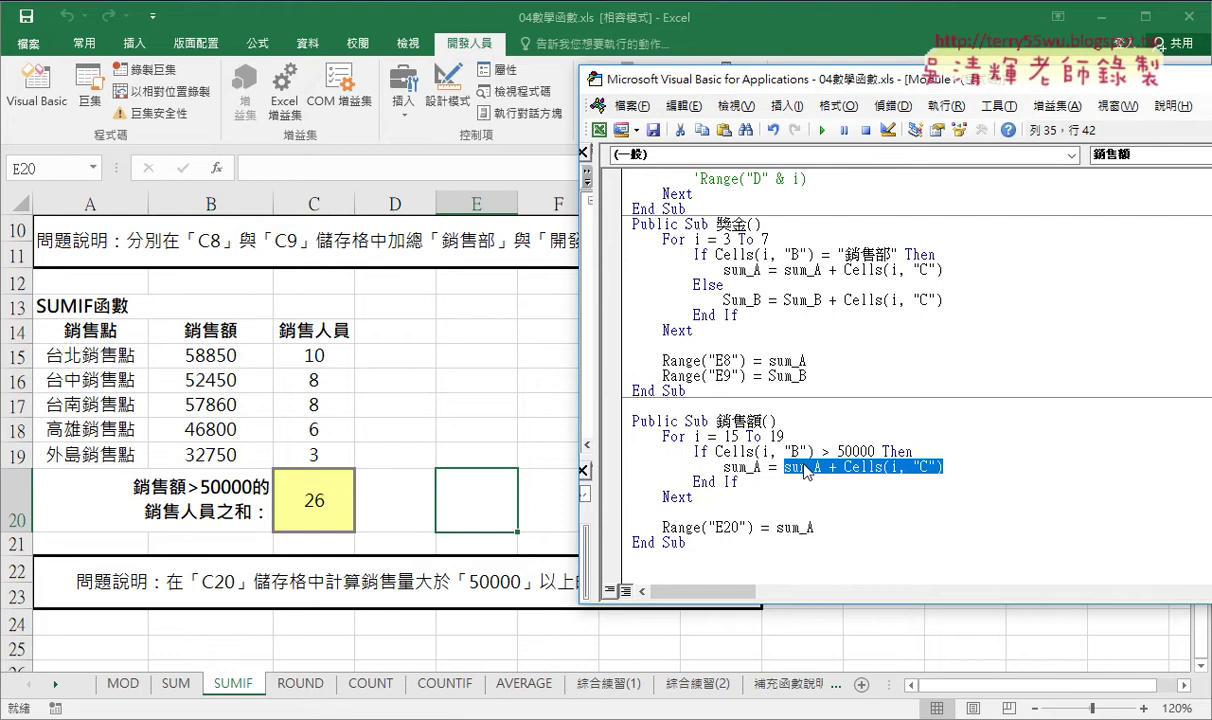
left_click_drag(805, 470, 762, 490)
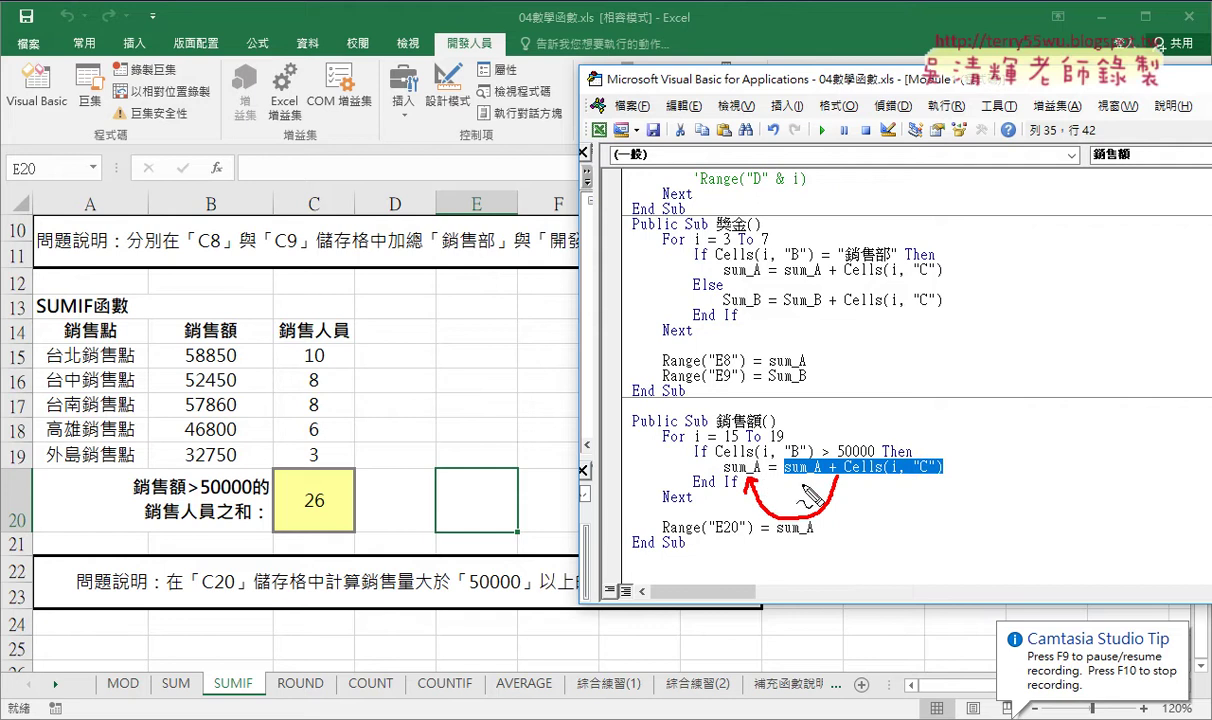
left_click_drag(788, 481, 915, 488)
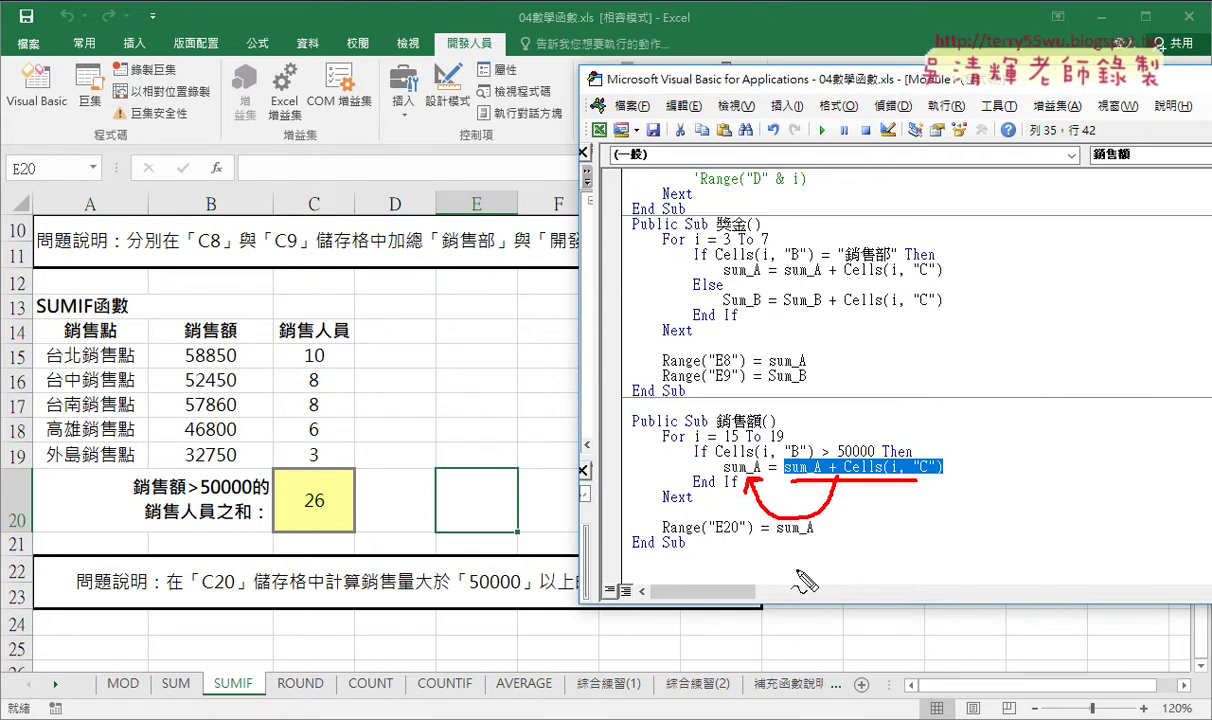
mouse_move(778, 538)
left_mouse_down()
mouse_move(818, 538)
mouse_move(798, 570)
mouse_move(730, 537)
mouse_move(745, 548)
left_mouse_up()
mouse_move(487, 522)
left_mouse_down()
mouse_move(443, 523)
mouse_move(515, 522)
left_mouse_up()
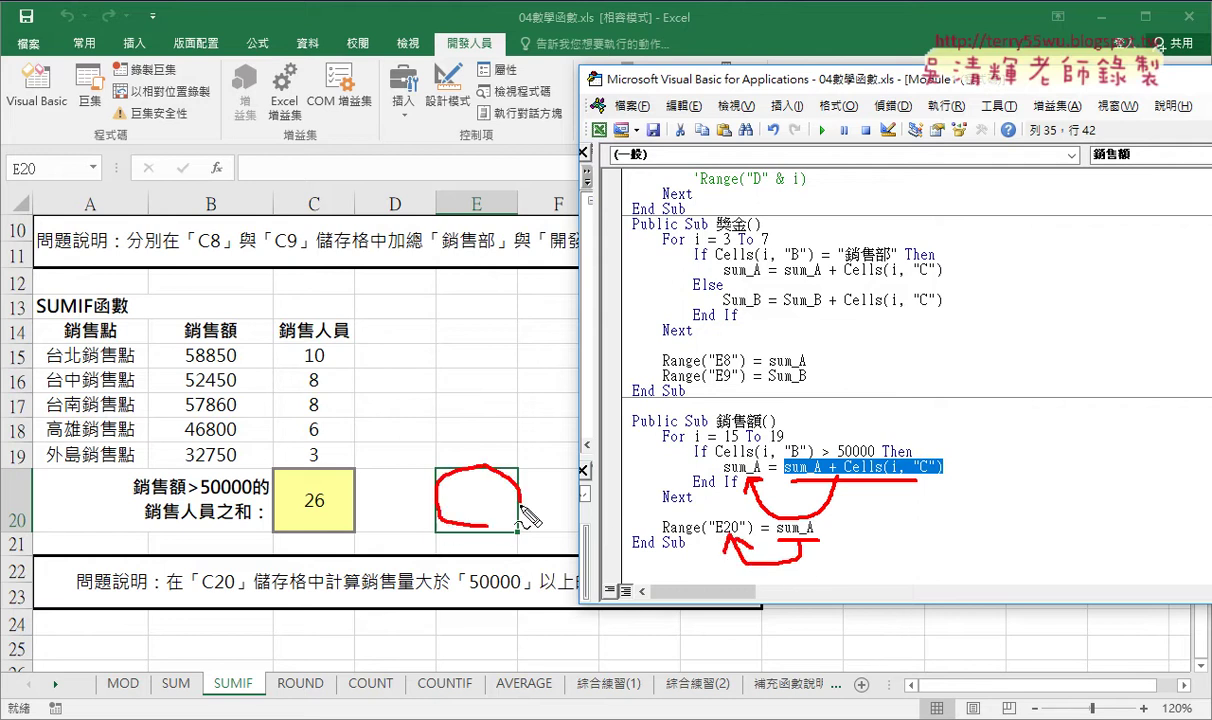
key("Escape")
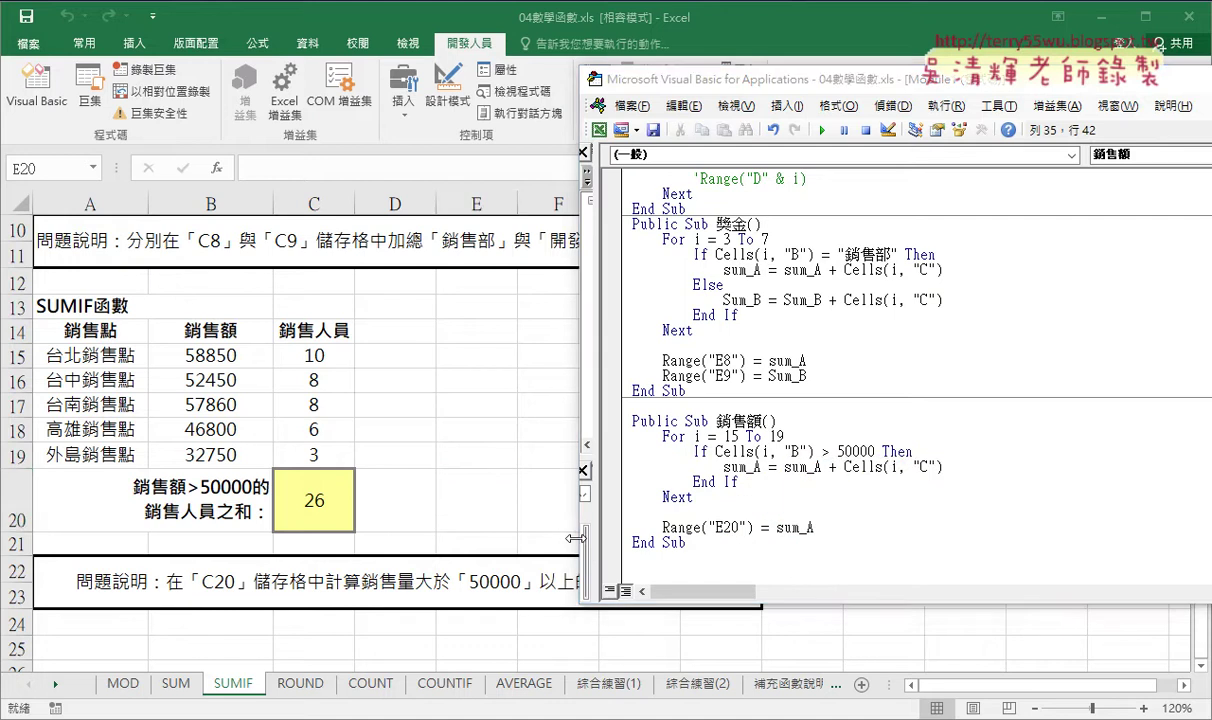
left_click(786, 466)
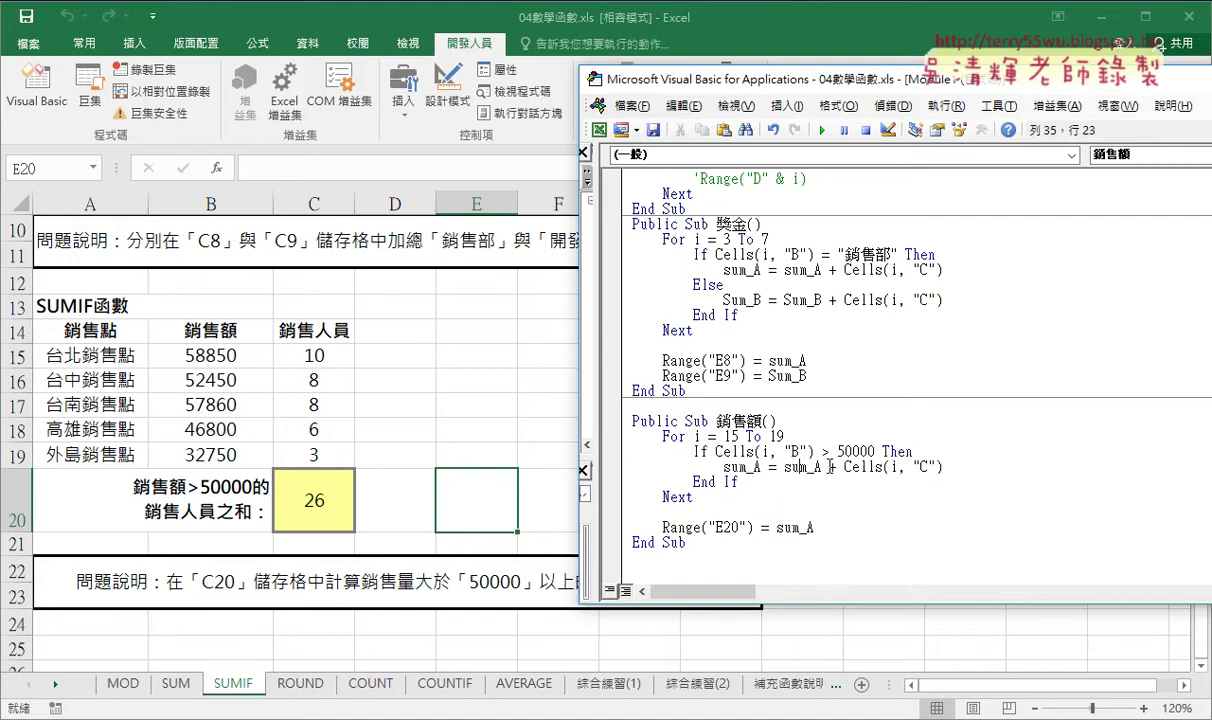
- Run the 銷售額 macro so E20 shows 26, then review its For 15 To 19 loop and 50000 test
left_click(821, 130)
left_click_drag(814, 527, 697, 446)
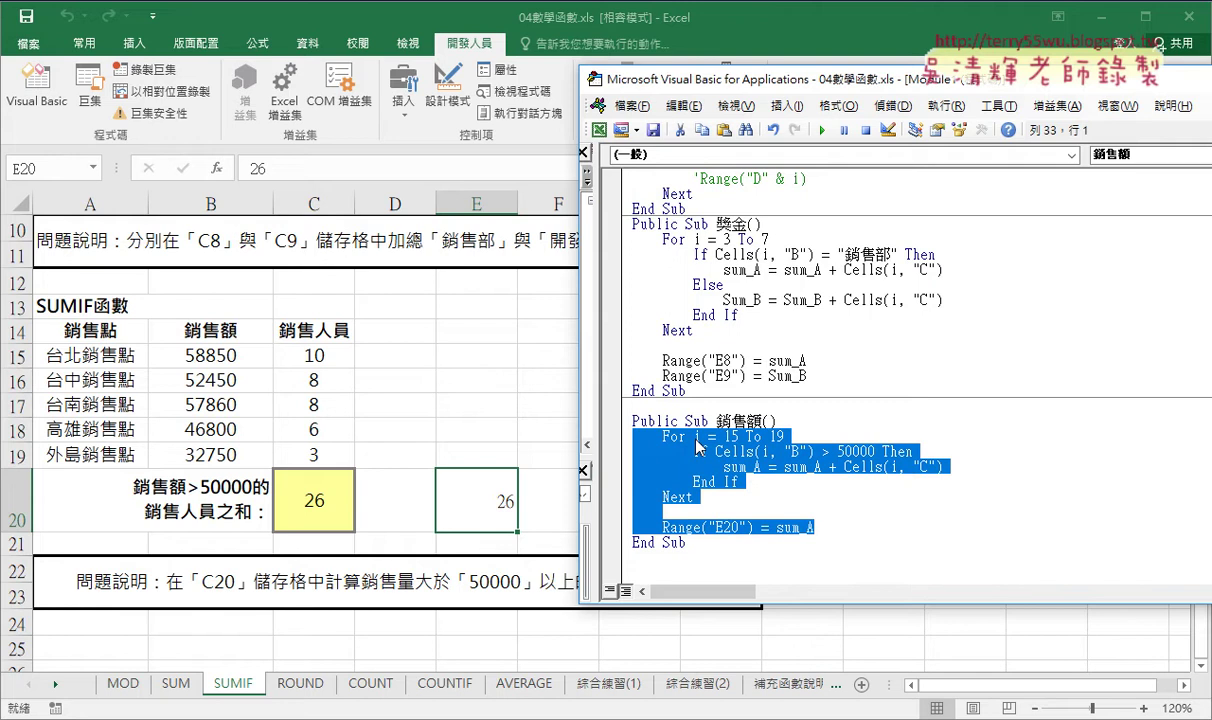
left_click(657, 437)
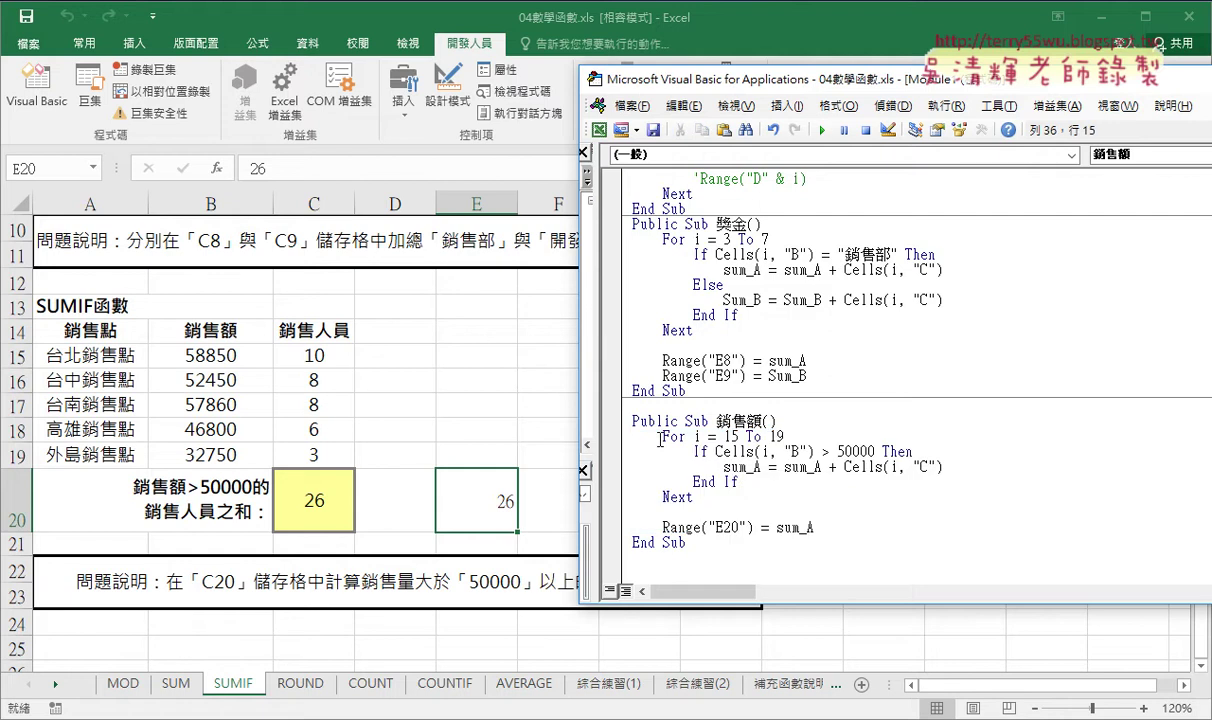
left_click_drag(657, 437, 811, 437)
left_click_drag(716, 452, 875, 452)
left_click_drag(785, 467, 943, 468)
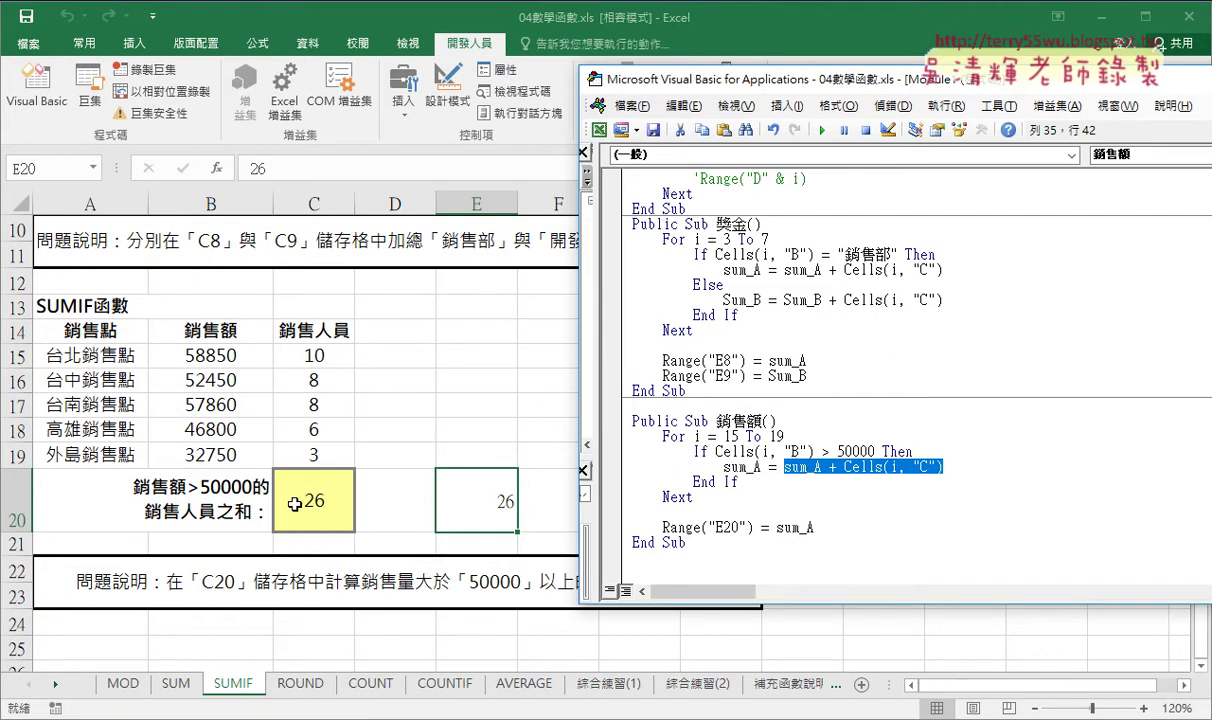
key("alt+Tab")
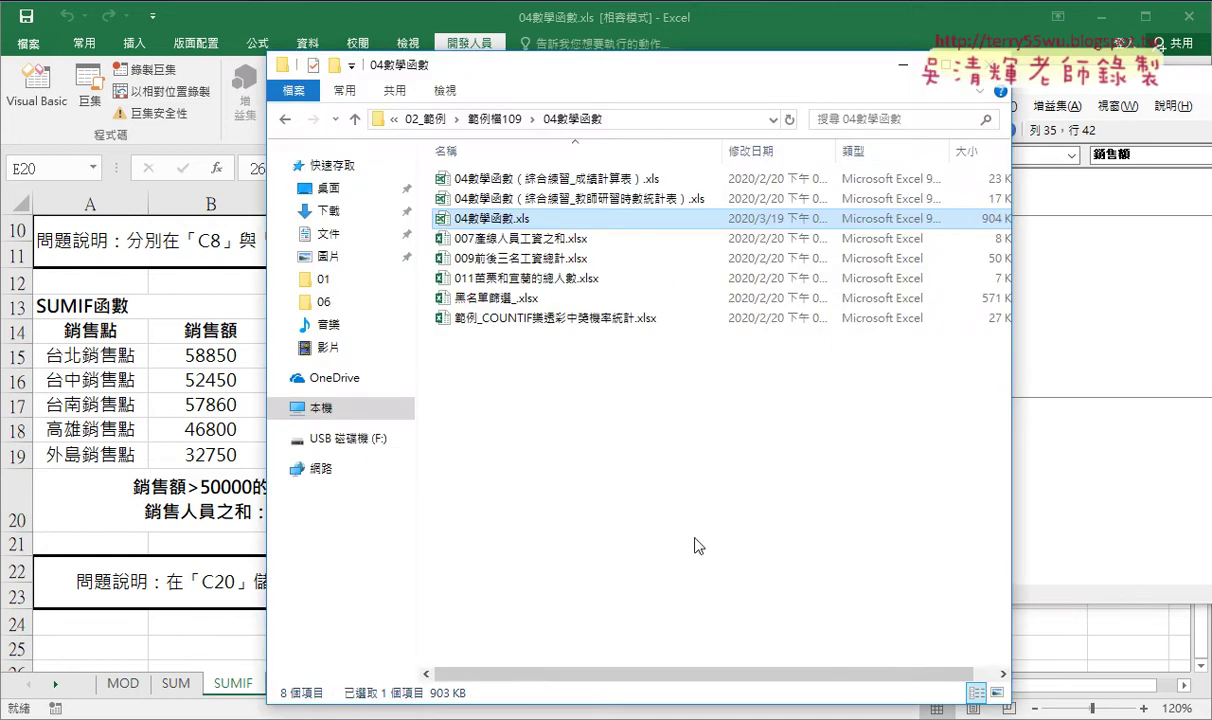
- Open the 007產線人員工資之和.xlsx workbook from the 04數學函數 folder
left_click(558, 241)
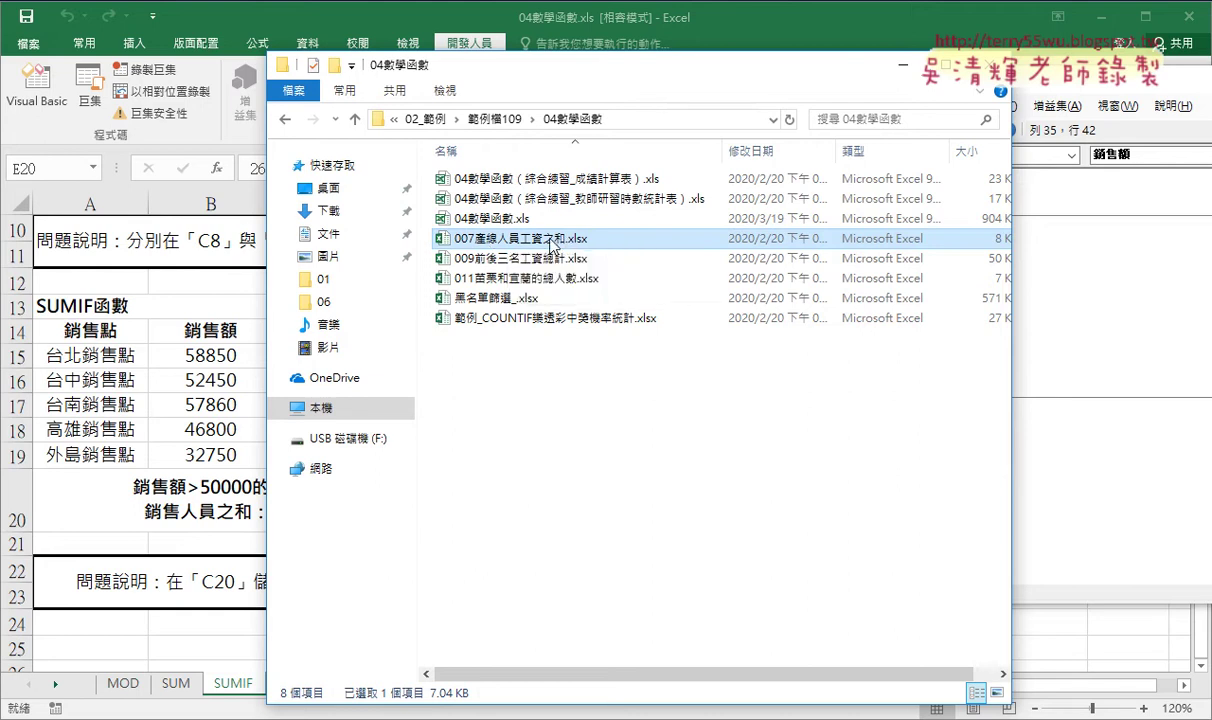
key("alt+Tab")
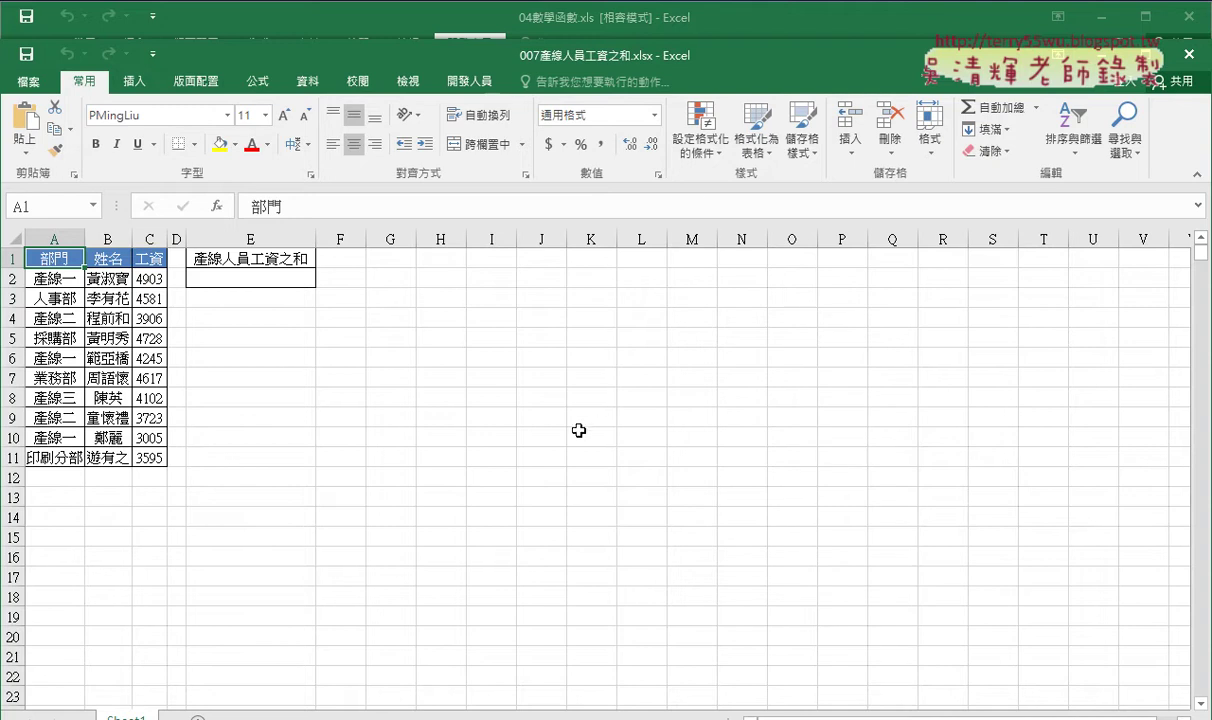
- Maximize the 007 workbook, review its 部門 and 工資 columns, and start a function in E2
double_click(722, 57)
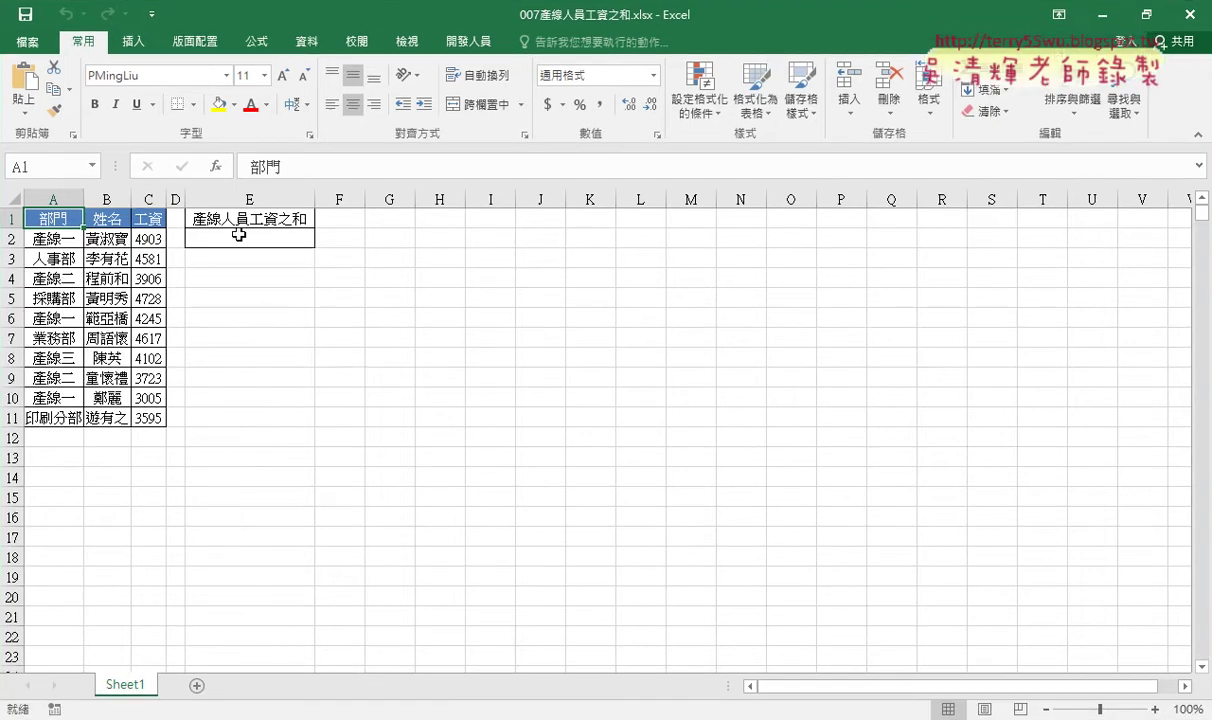
left_click(59, 238)
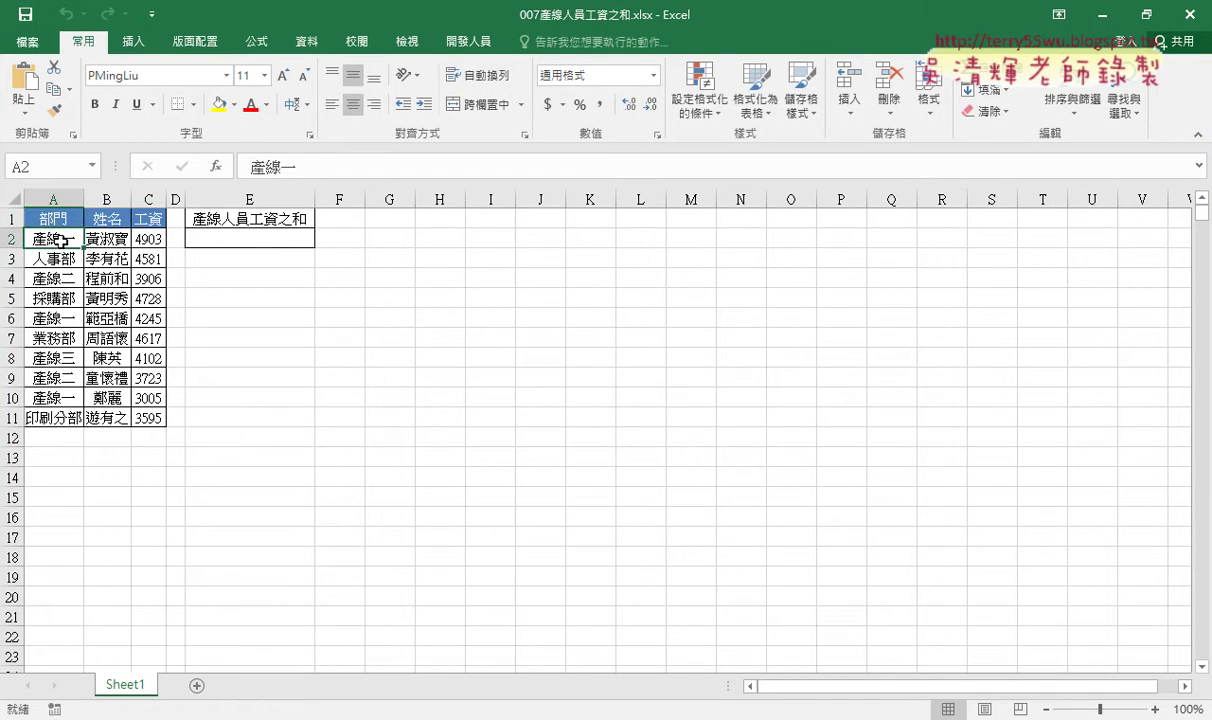
left_click(59, 199)
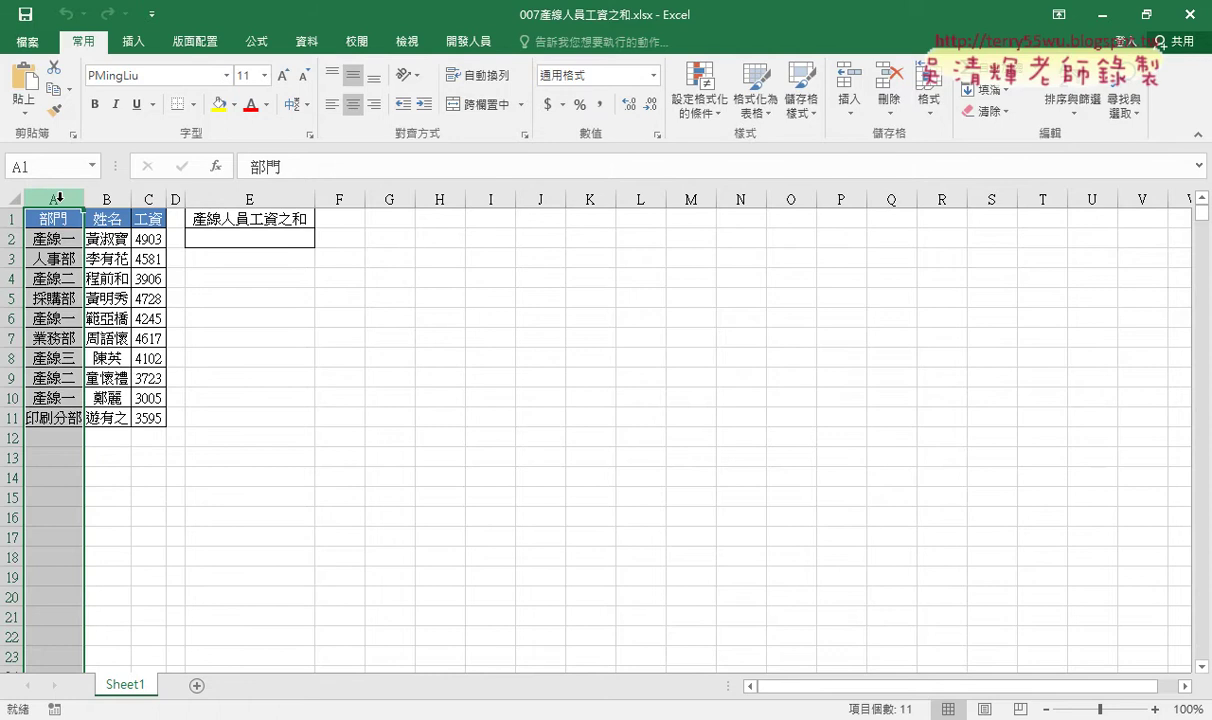
left_click(153, 199)
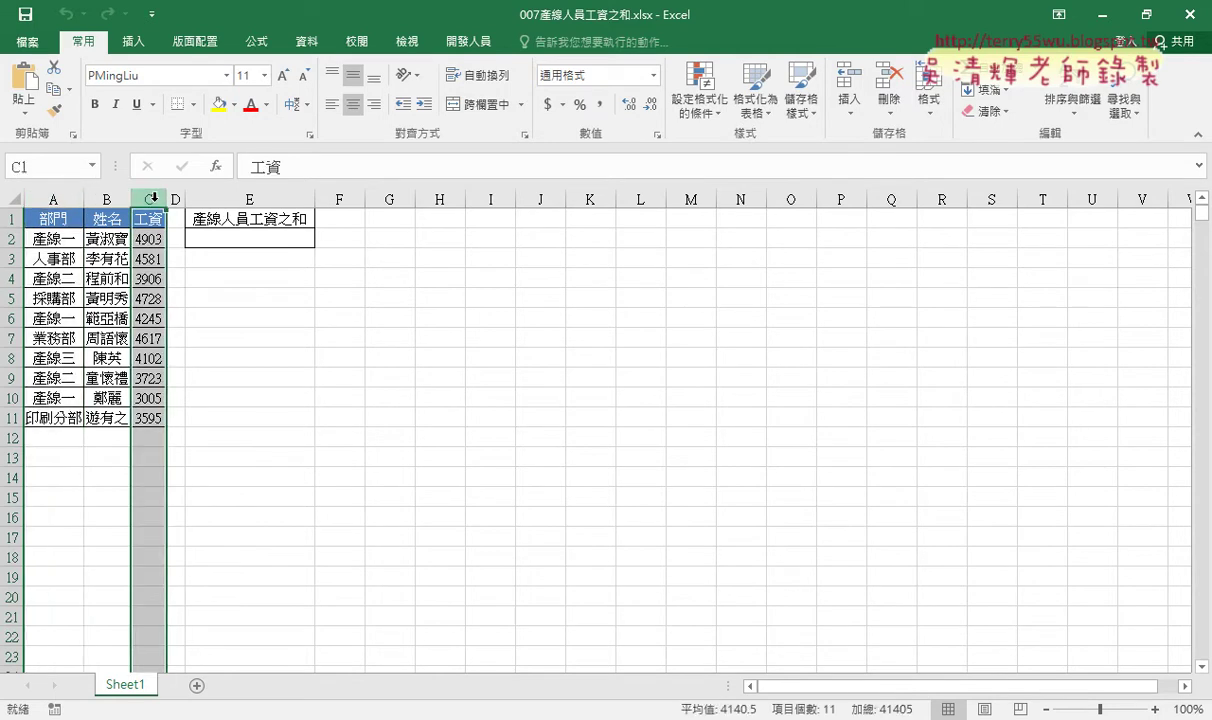
left_click(45, 240)
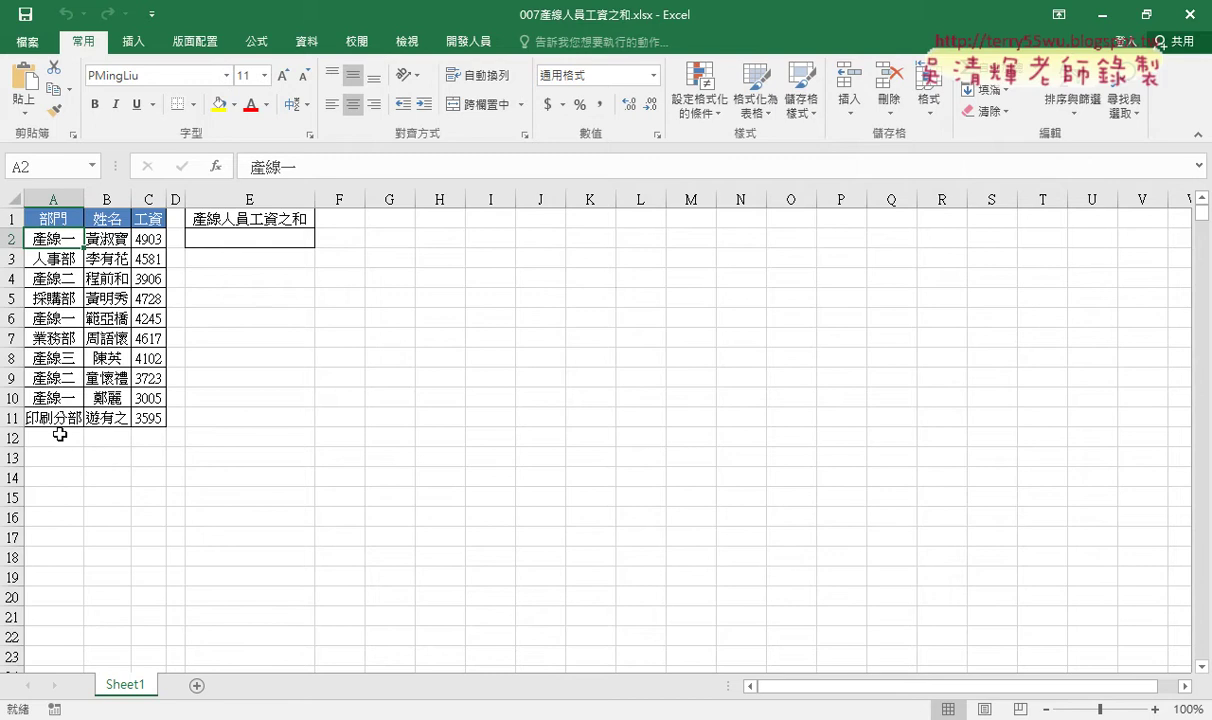
left_click(238, 239)
left_click(213, 165)
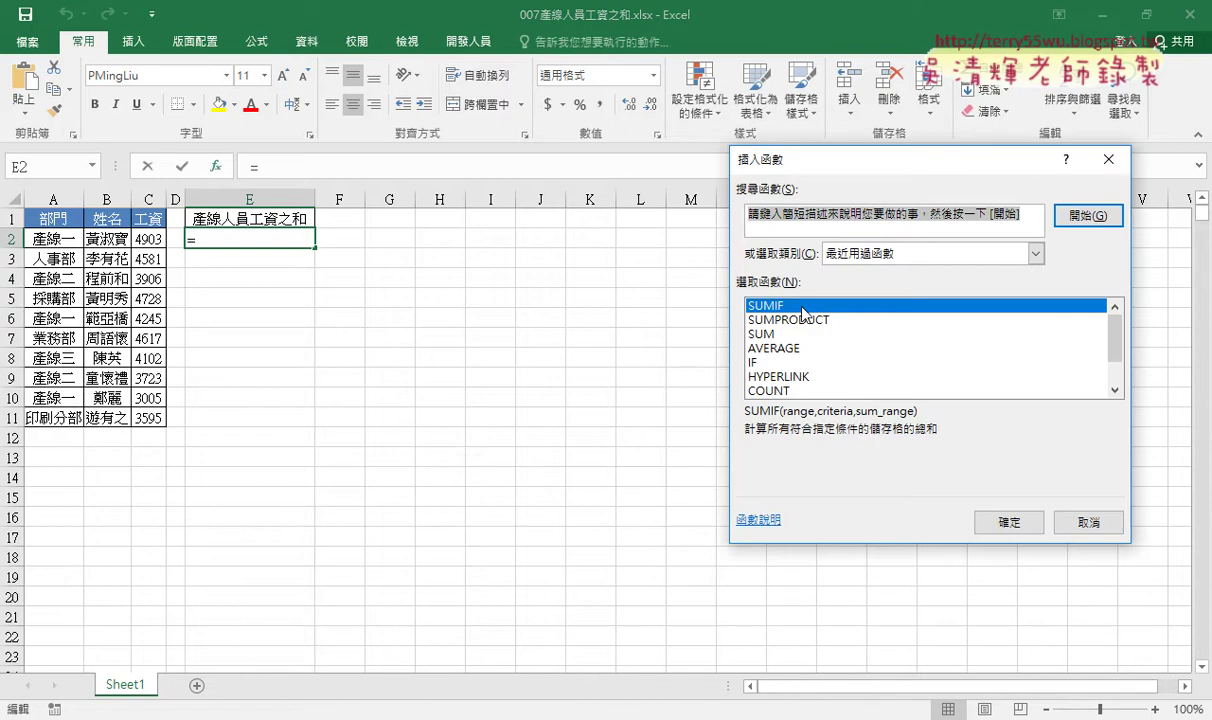
- Choose SUMIF with Range A2:A11 and Sum_range C2:C11, and begin typing '產線' as Criteria
double_click(803, 310)
left_click_drag(837, 210, 445, 160)
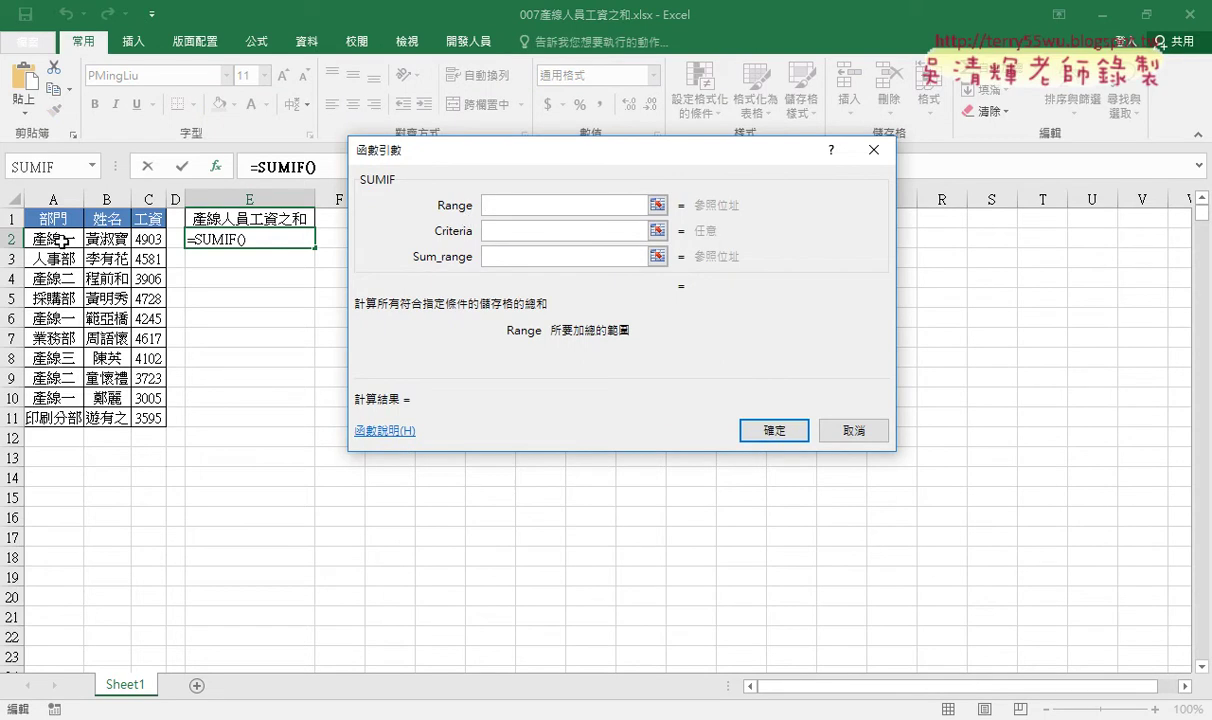
left_click_drag(55, 238, 50, 405)
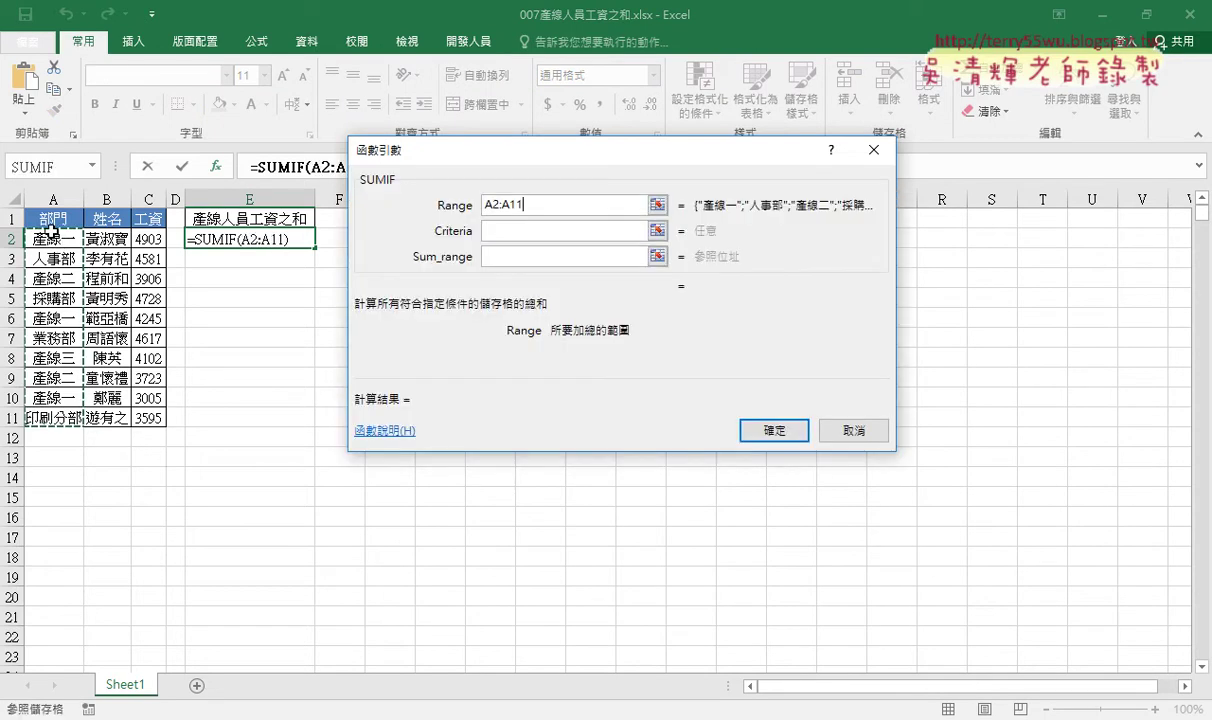
left_click(499, 231)
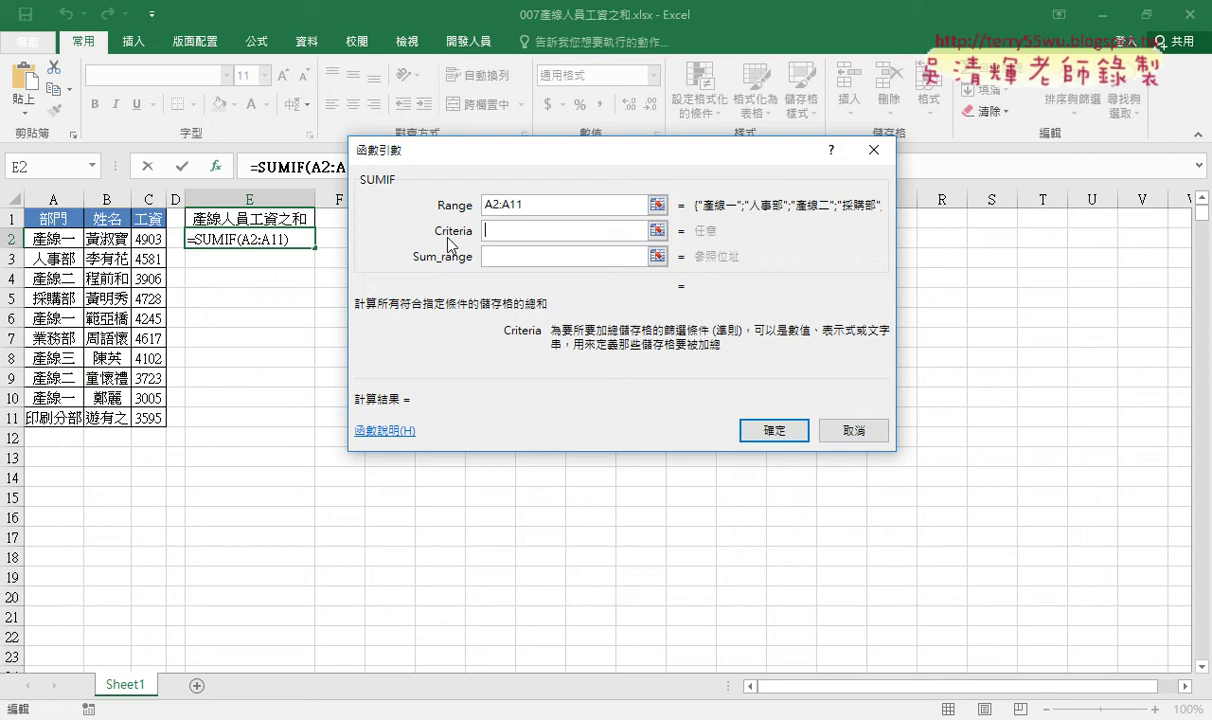
left_click(492, 256)
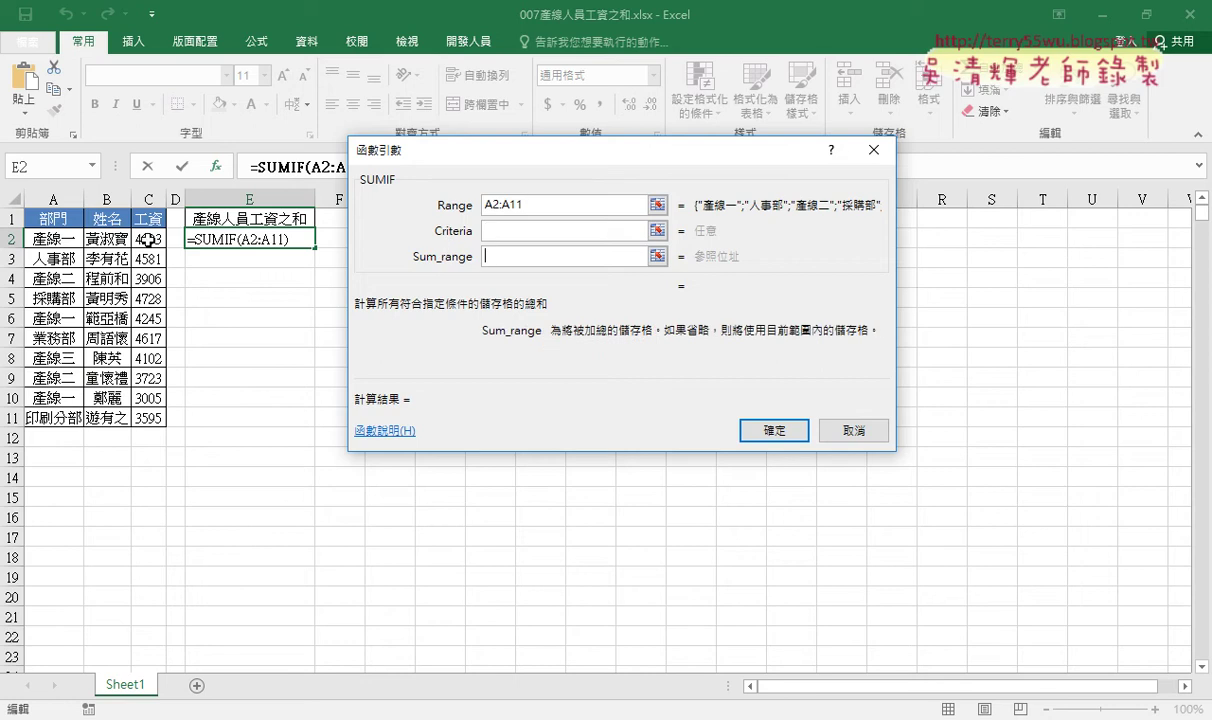
left_click_drag(147, 240, 152, 418)
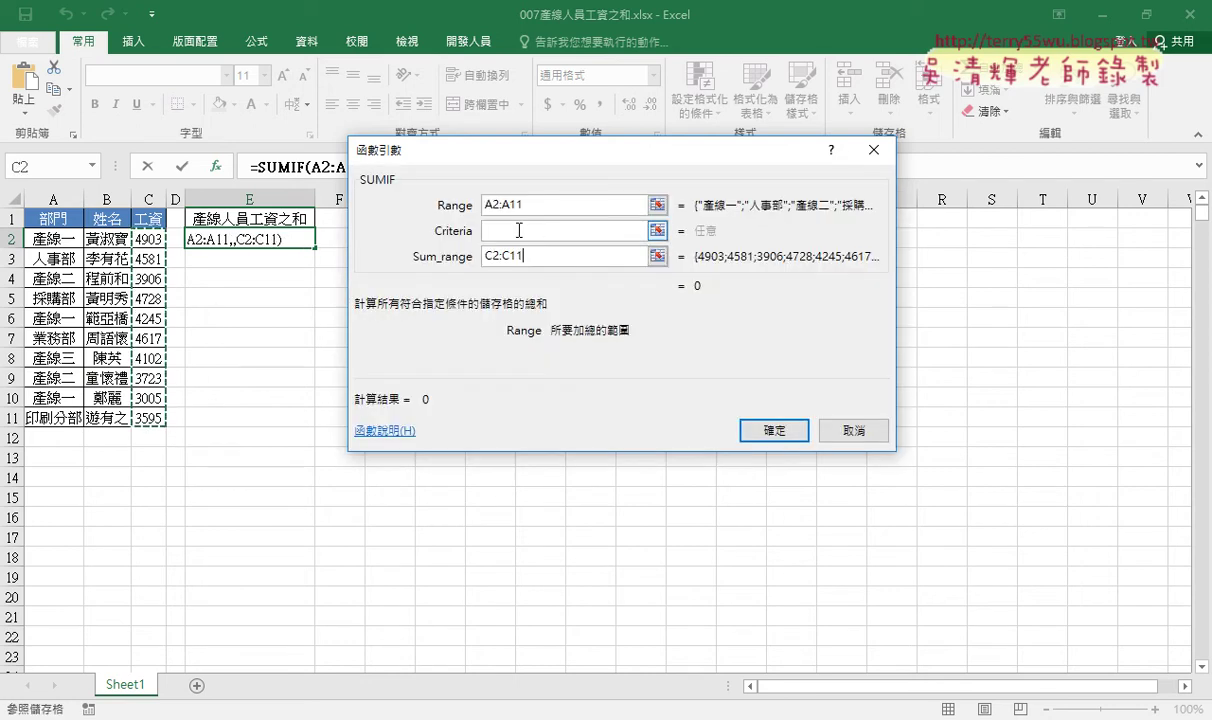
left_click(519, 230)
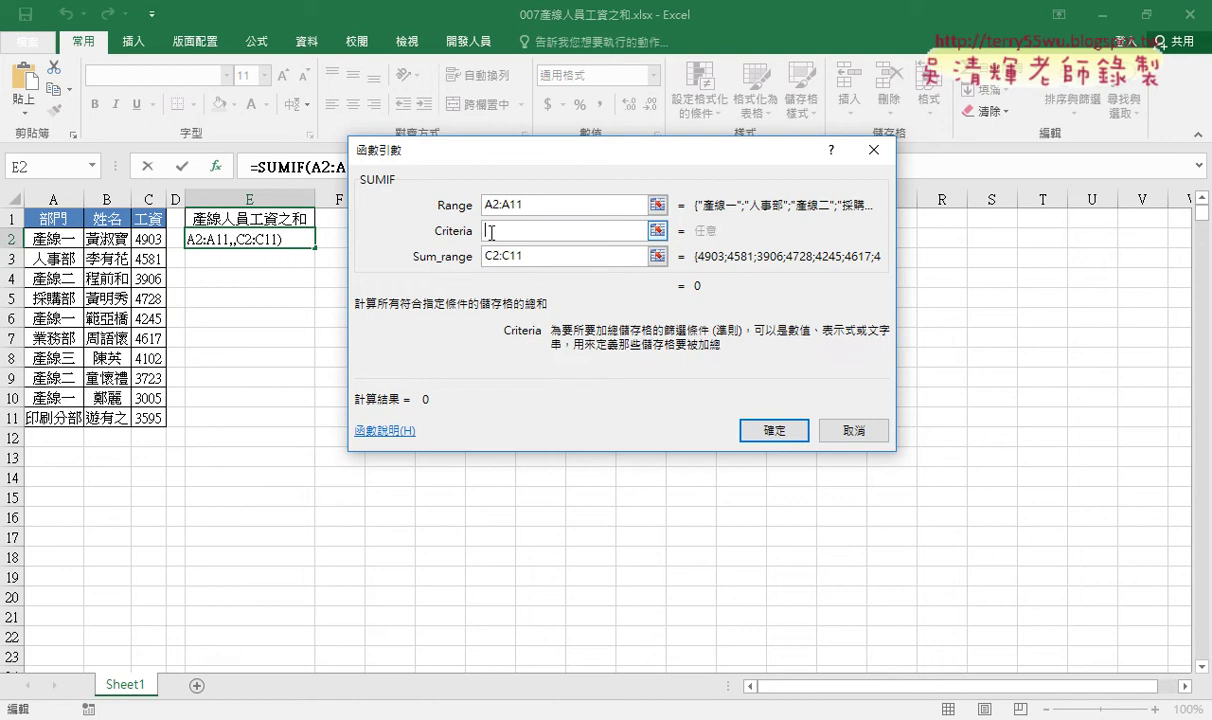
type("\"\"")
type("ㄔㄢ")
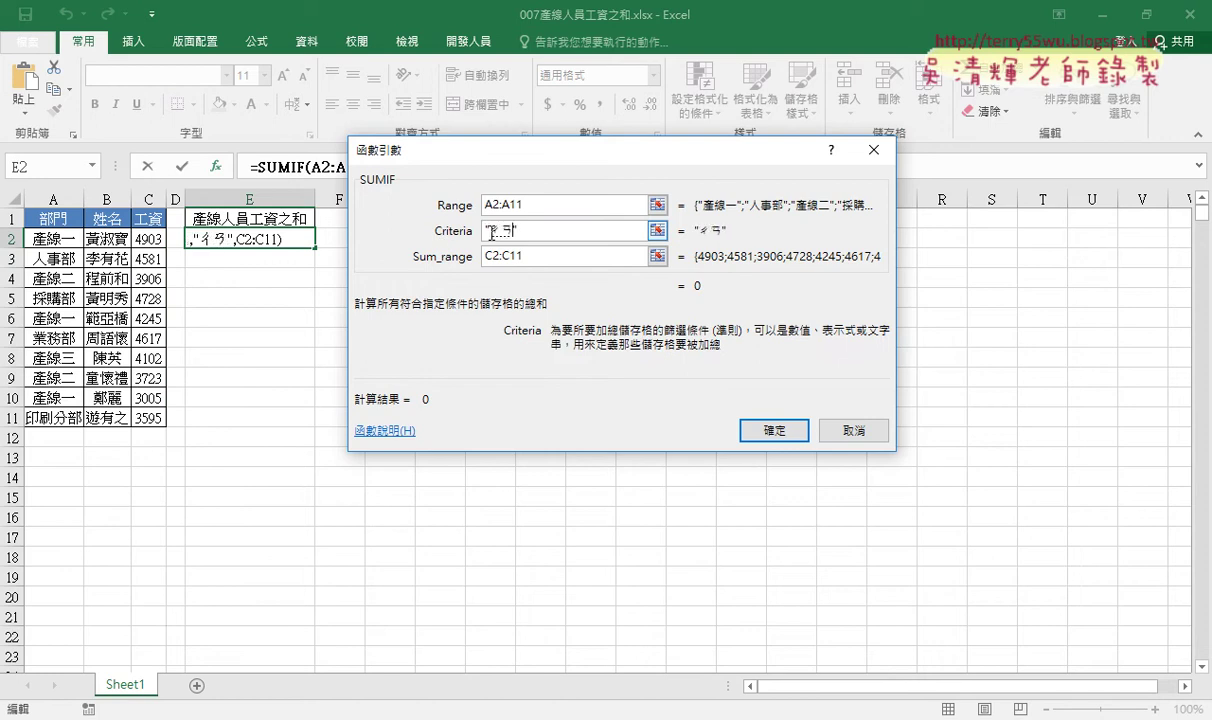
type("3ㄒㄧ")
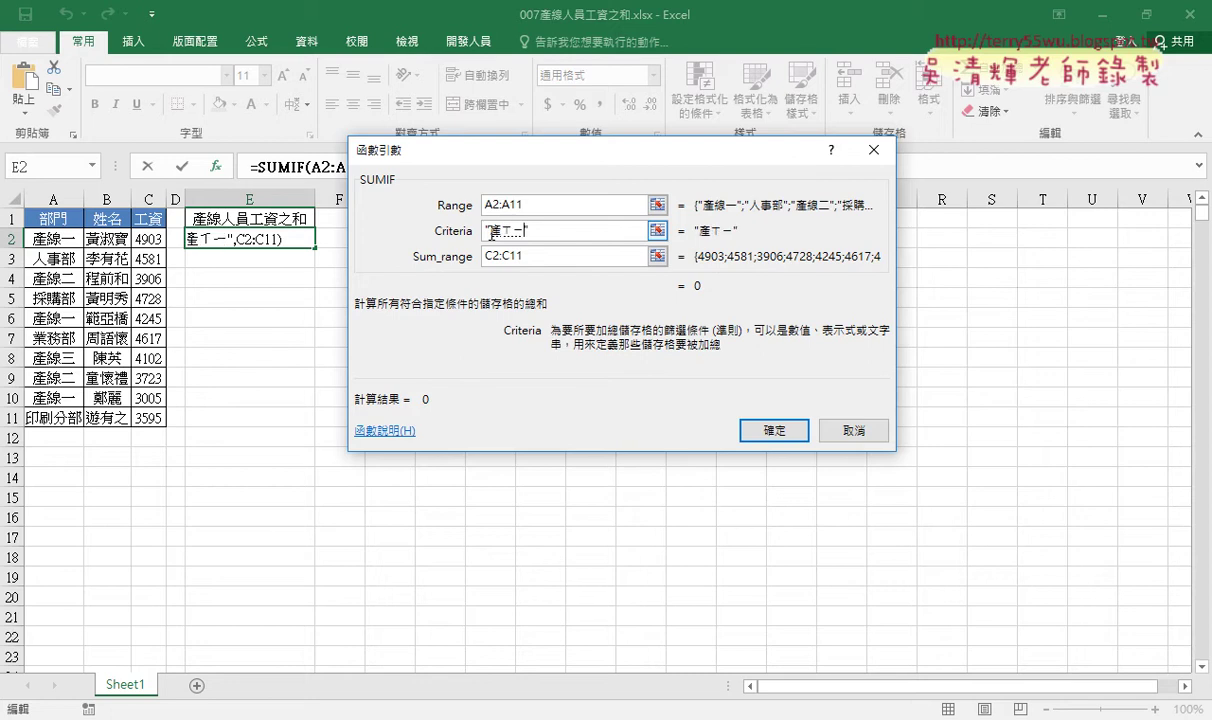
type("ㄢ4")
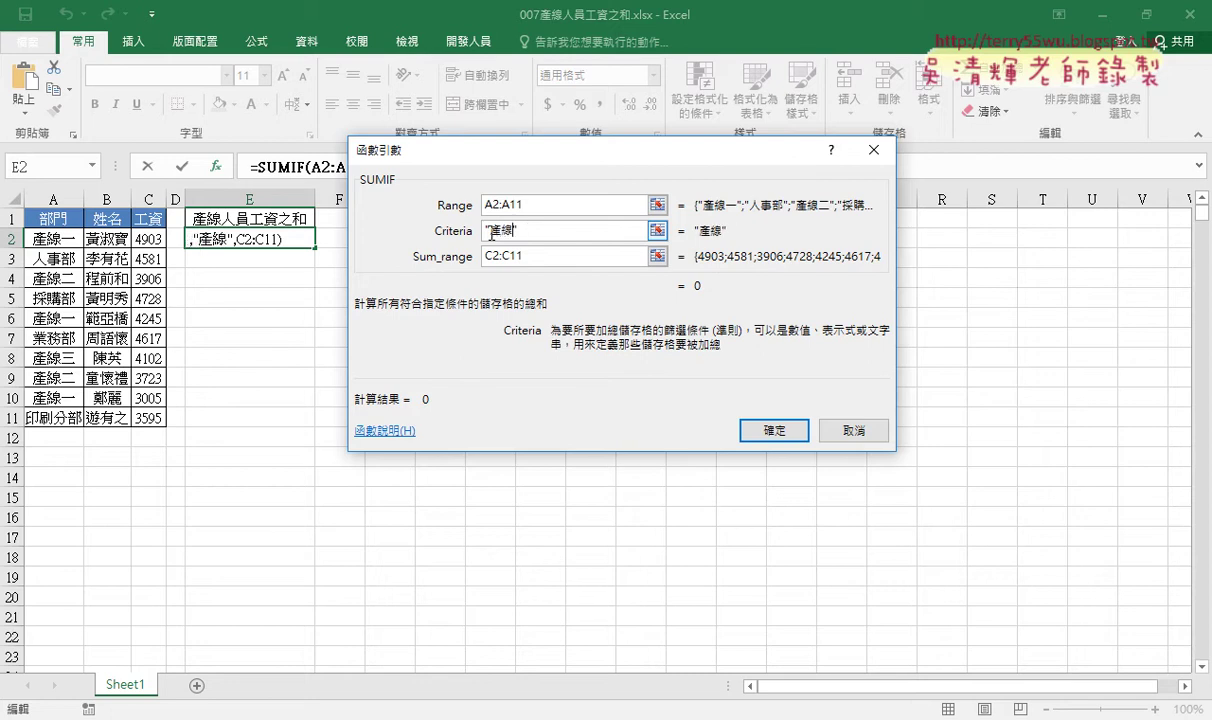
- Make the SUMIF criteria the wildcard '產線*', giving a production-line wage total of 23884
key("Return")
left_click_drag(542, 233, 485, 231)
left_click(536, 222)
type("?")
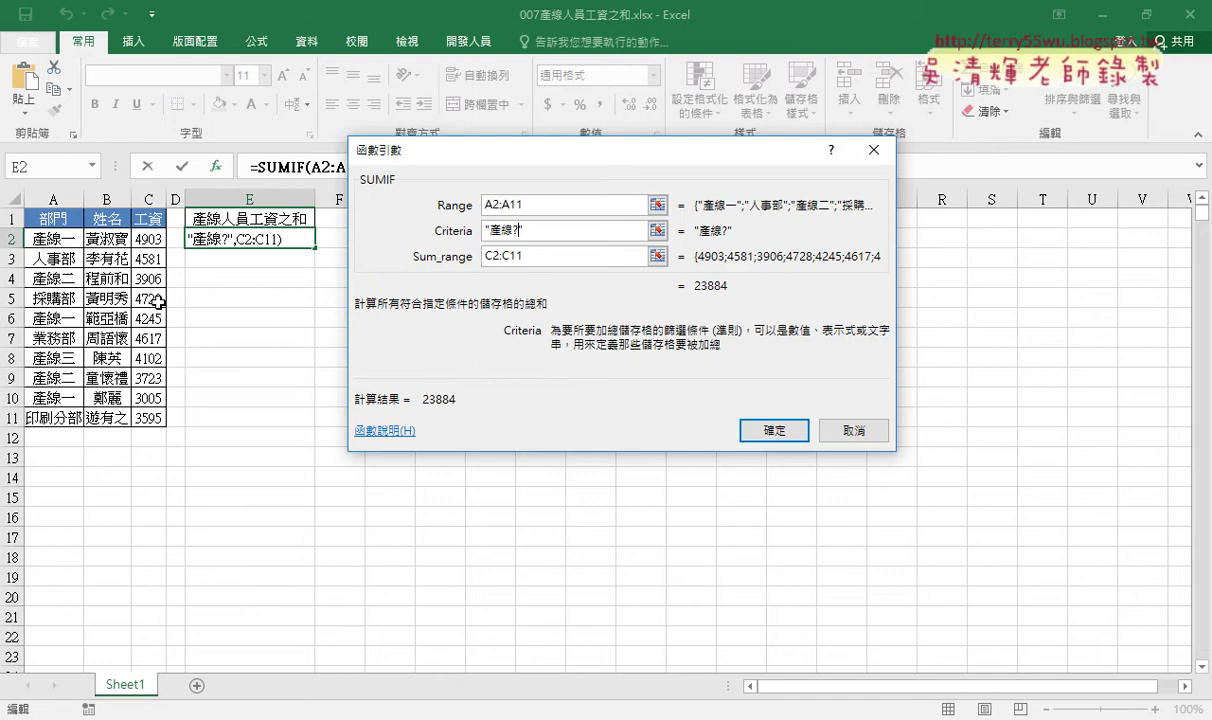
key("BackSpace")
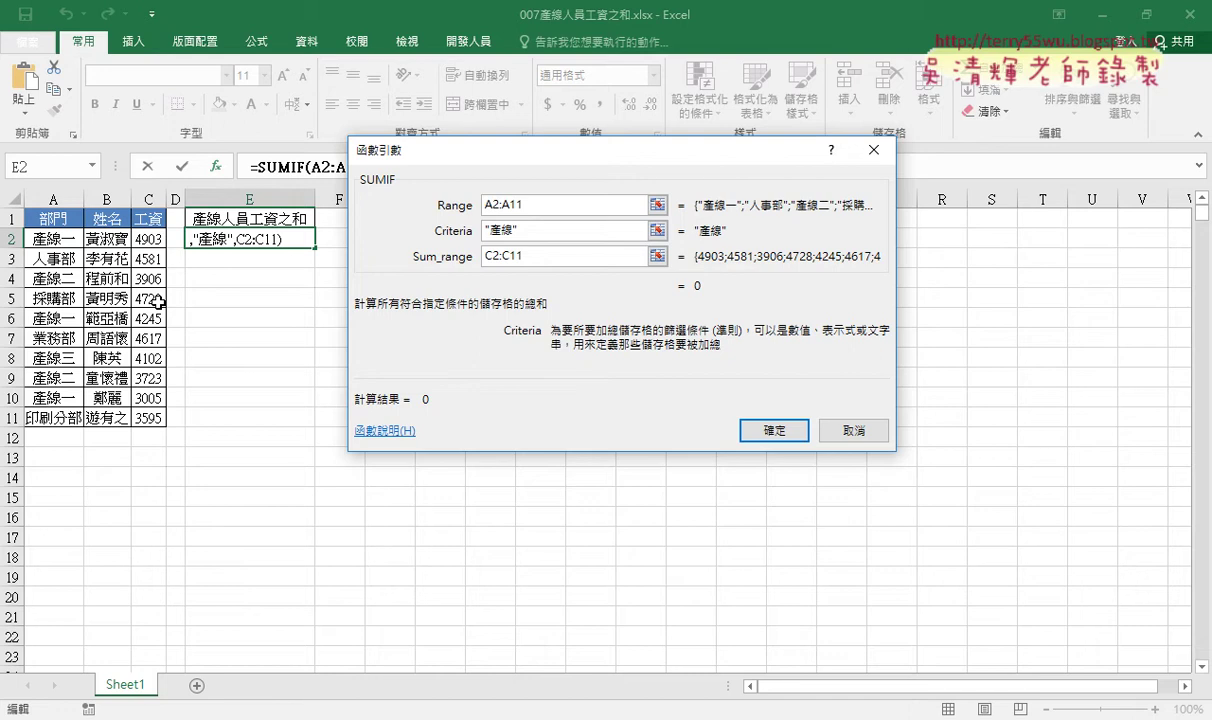
type("*")
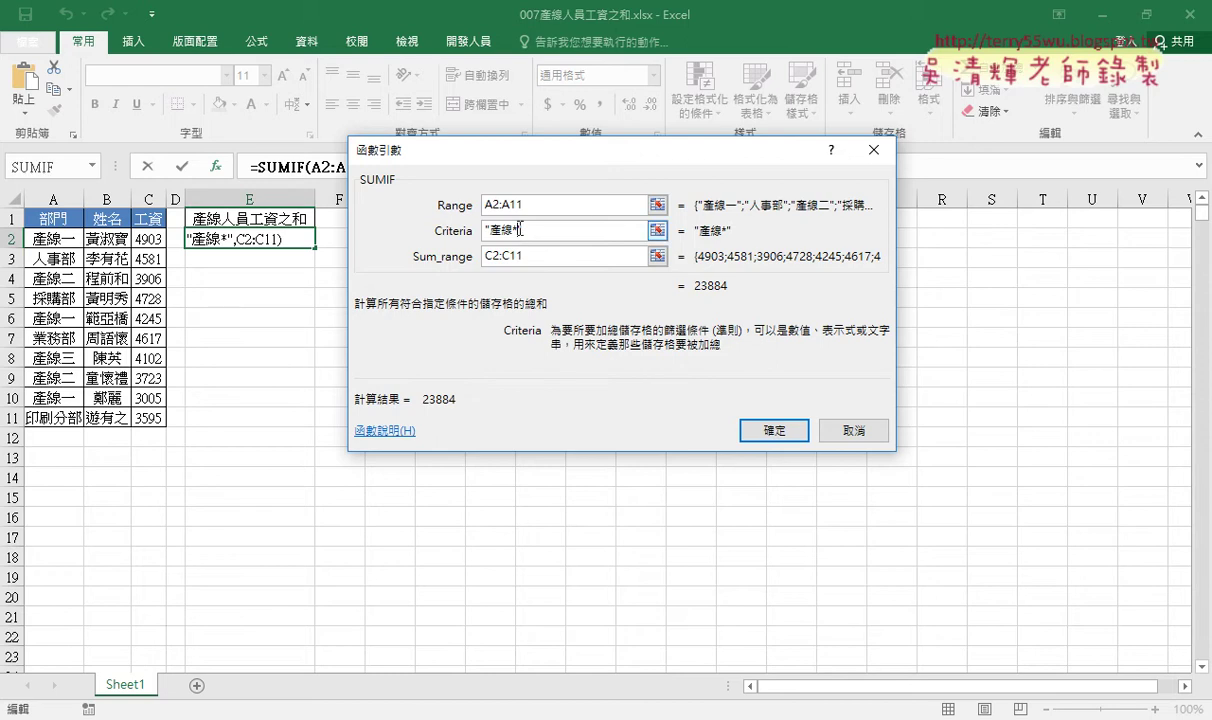
key("Left")
- Confirm the SUMIF so E2 returns 23884, then duplicate Sheet1 as a sheet named VBA
left_click(770, 430)
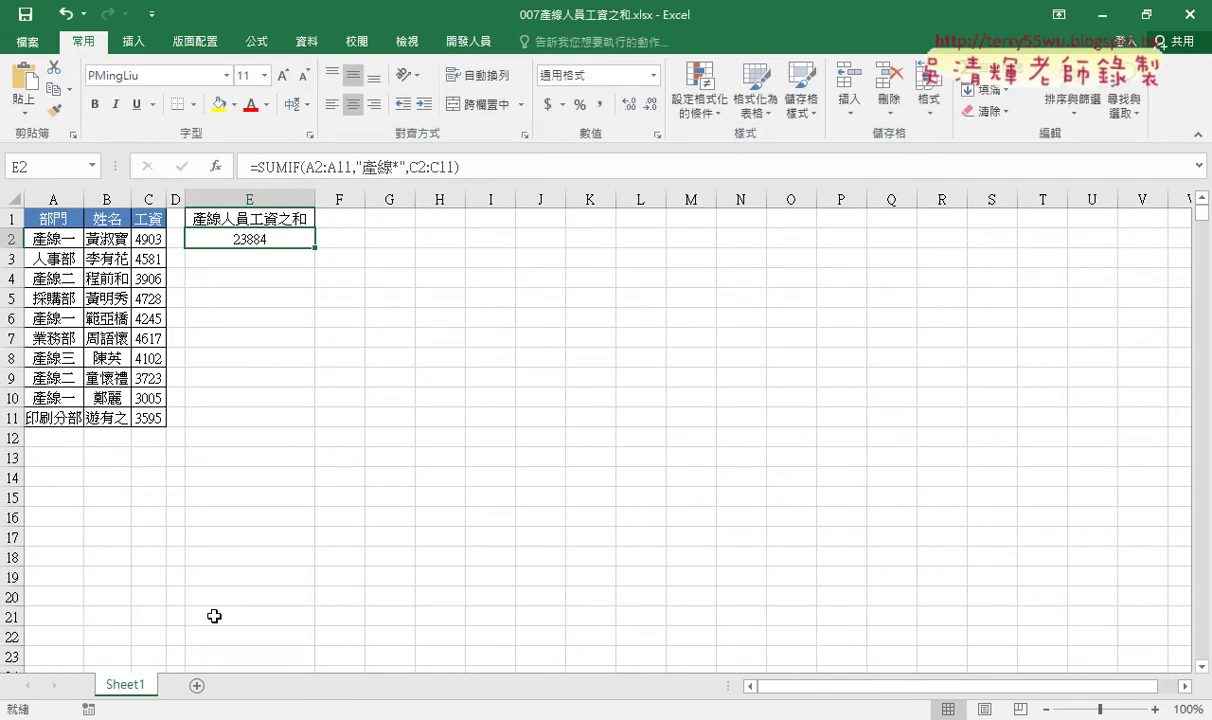
left_click_drag(149, 684, 195, 688)
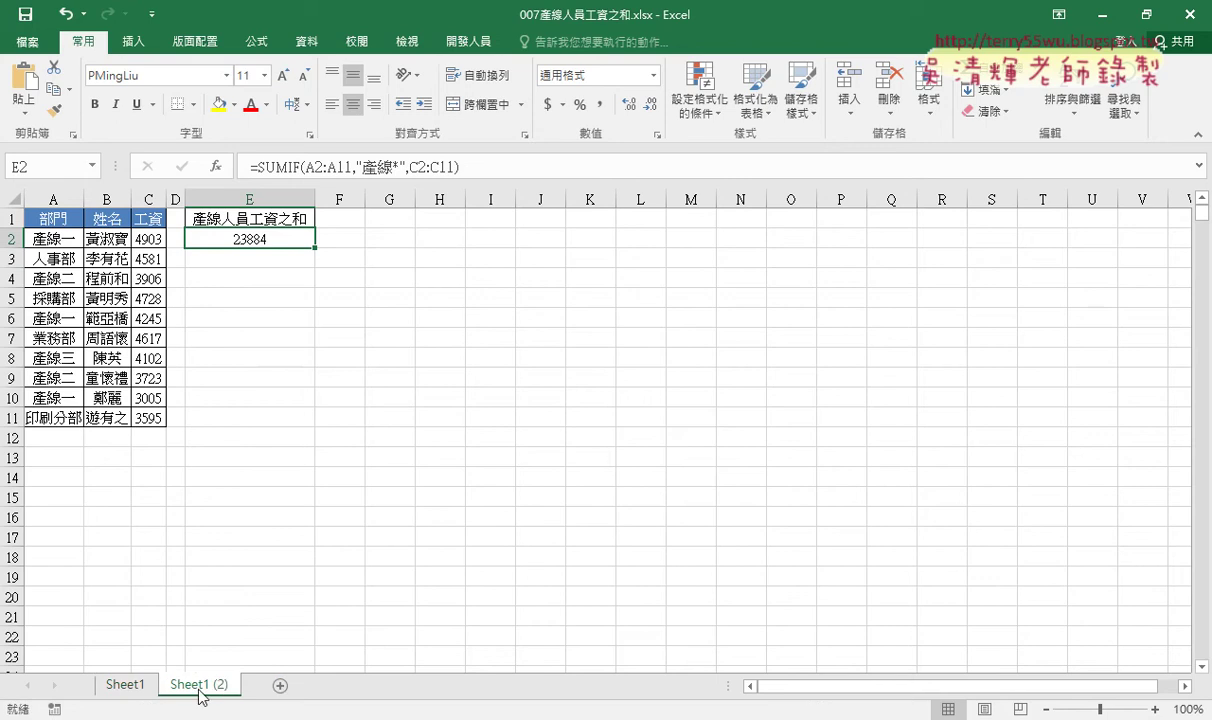
double_click(236, 684)
type("VB")
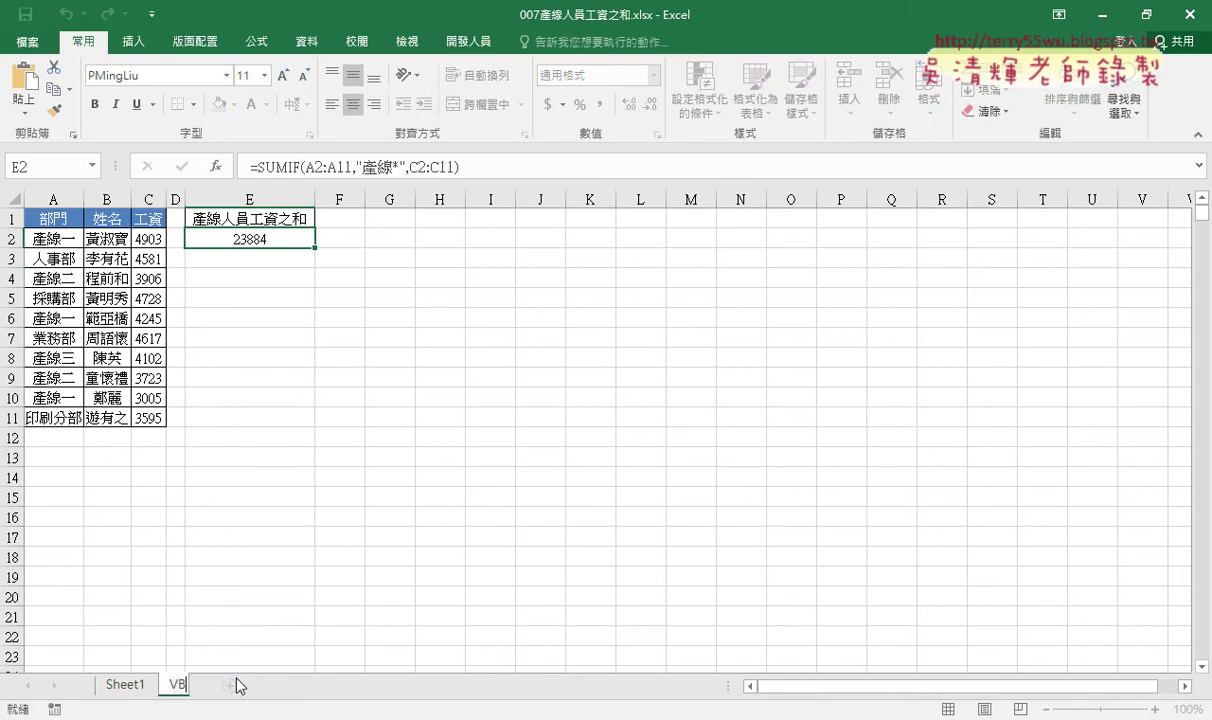
type("A")
key("Return")
- Compare the new VBA sheet against Sheet1, ending back on VBA
left_click(354, 471)
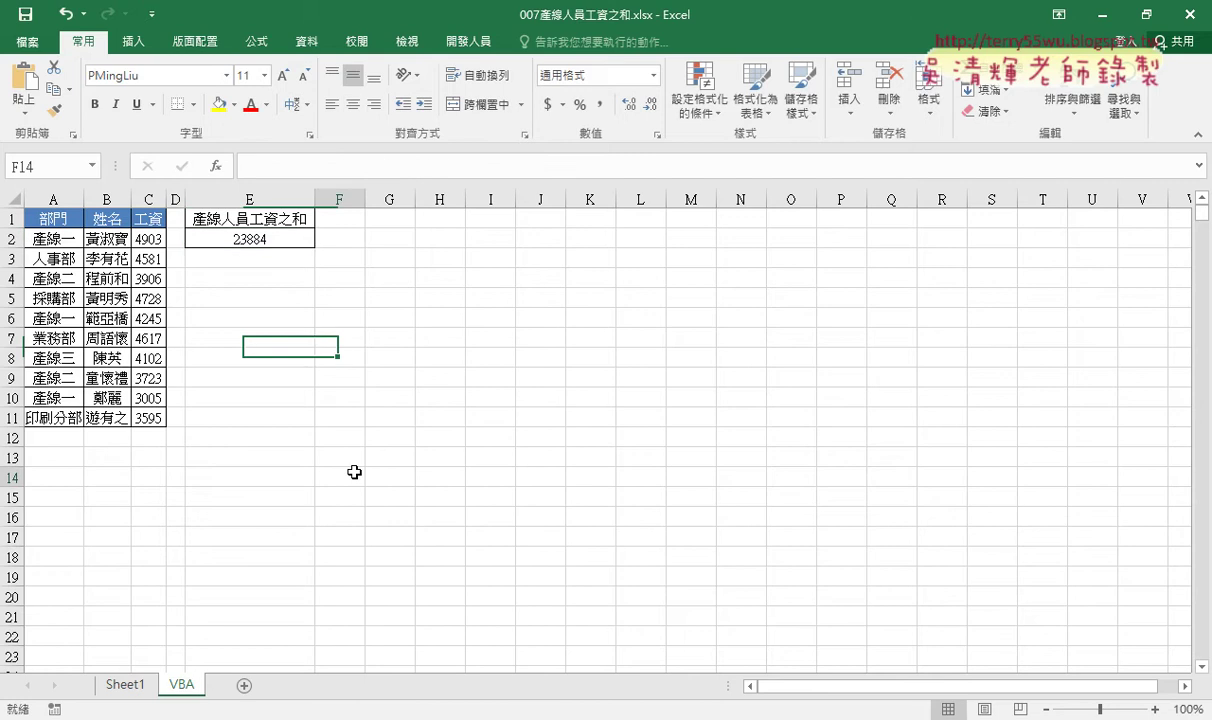
left_click(125, 688)
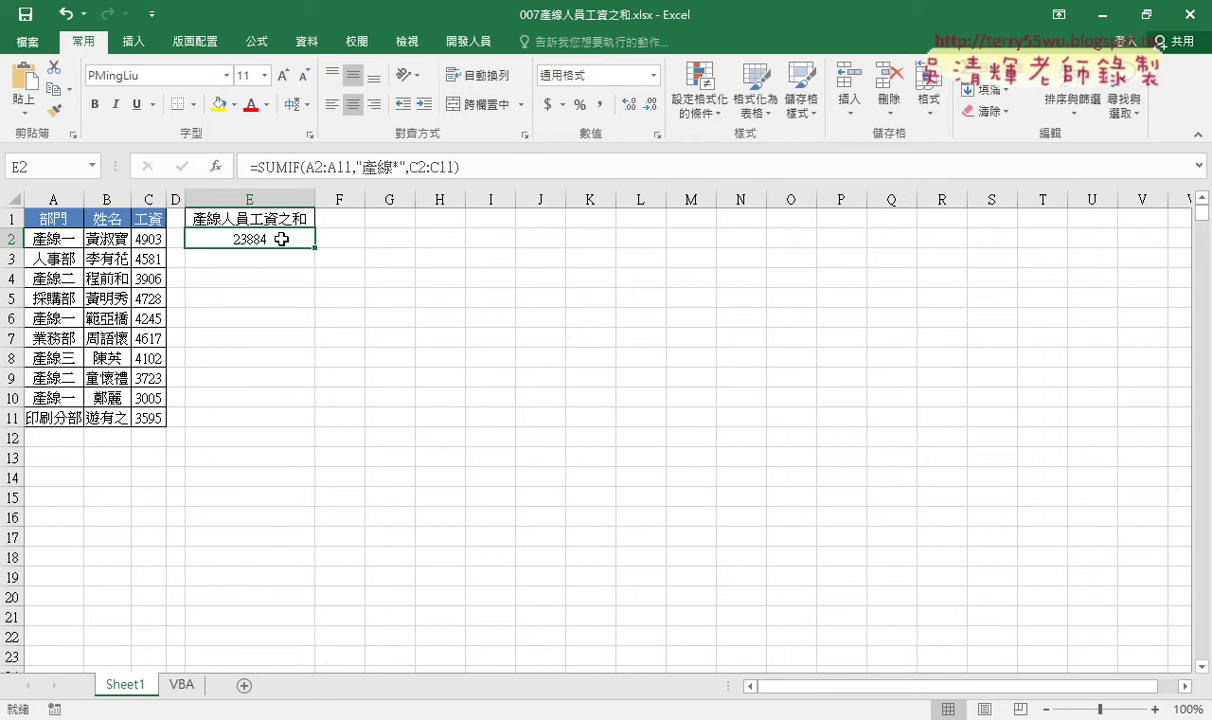
left_click(186, 687)
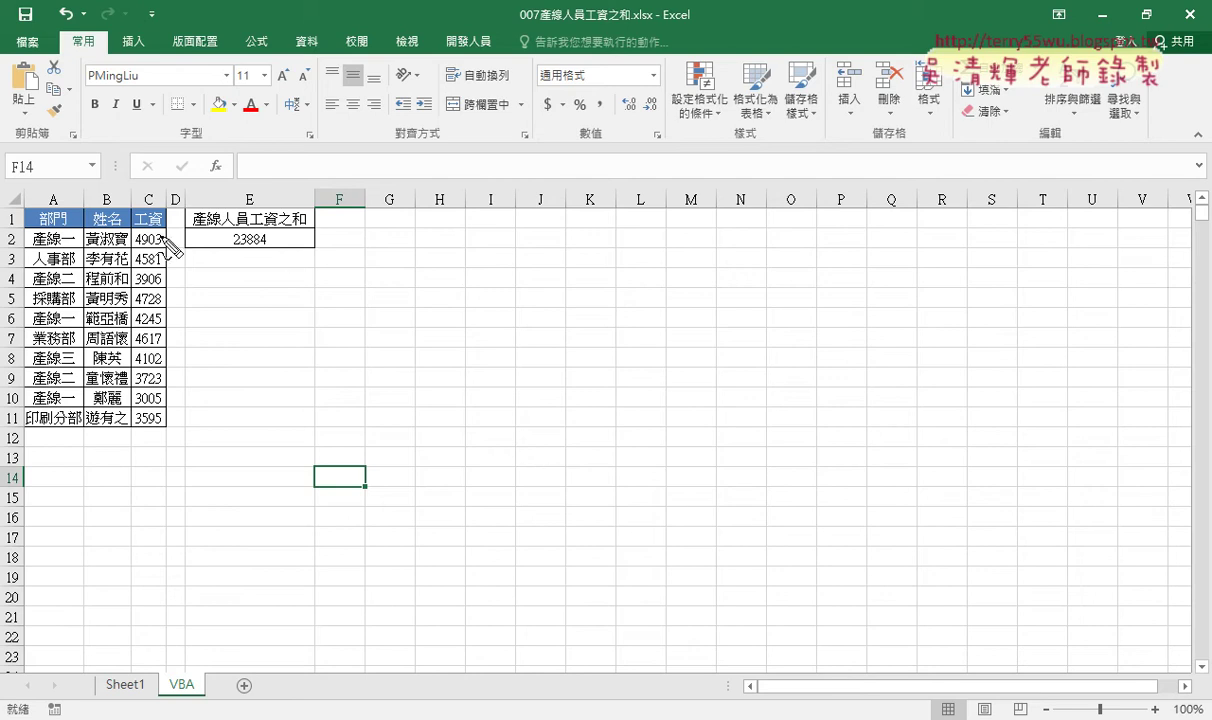
- Mark up the department and wage table with the screen pen, then exit pen mode
left_click_drag(10, 228, 8, 231)
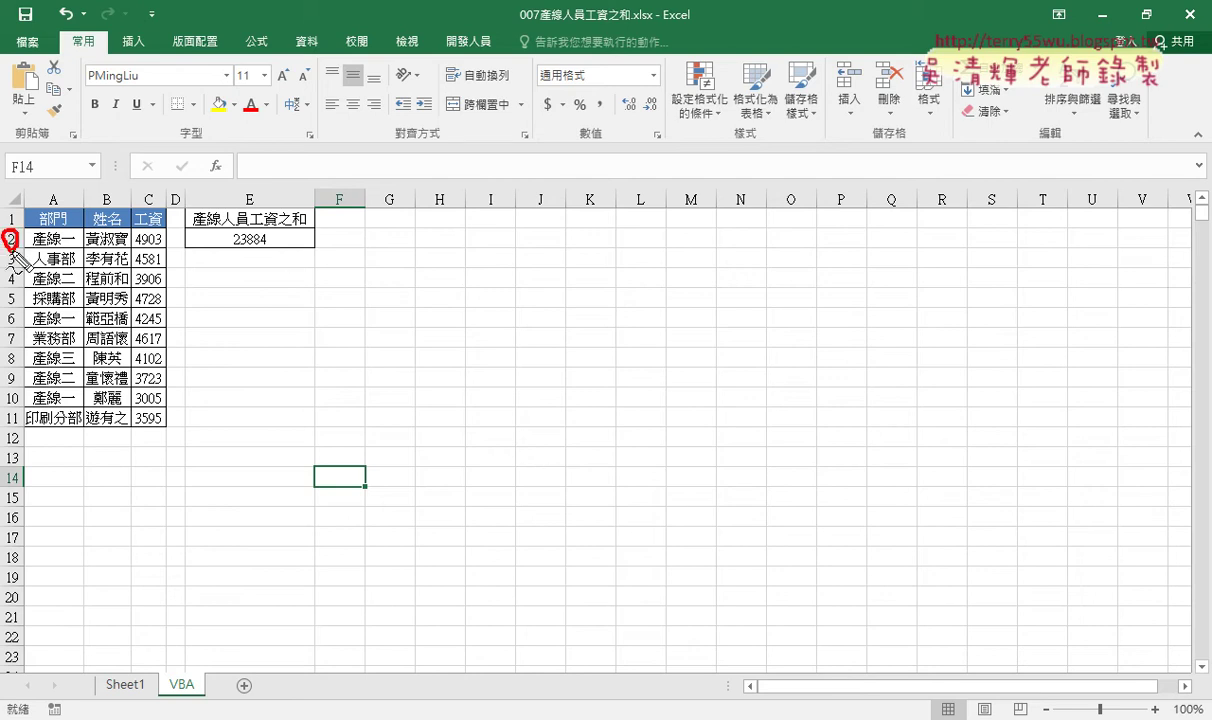
left_click_drag(14, 408, 16, 428)
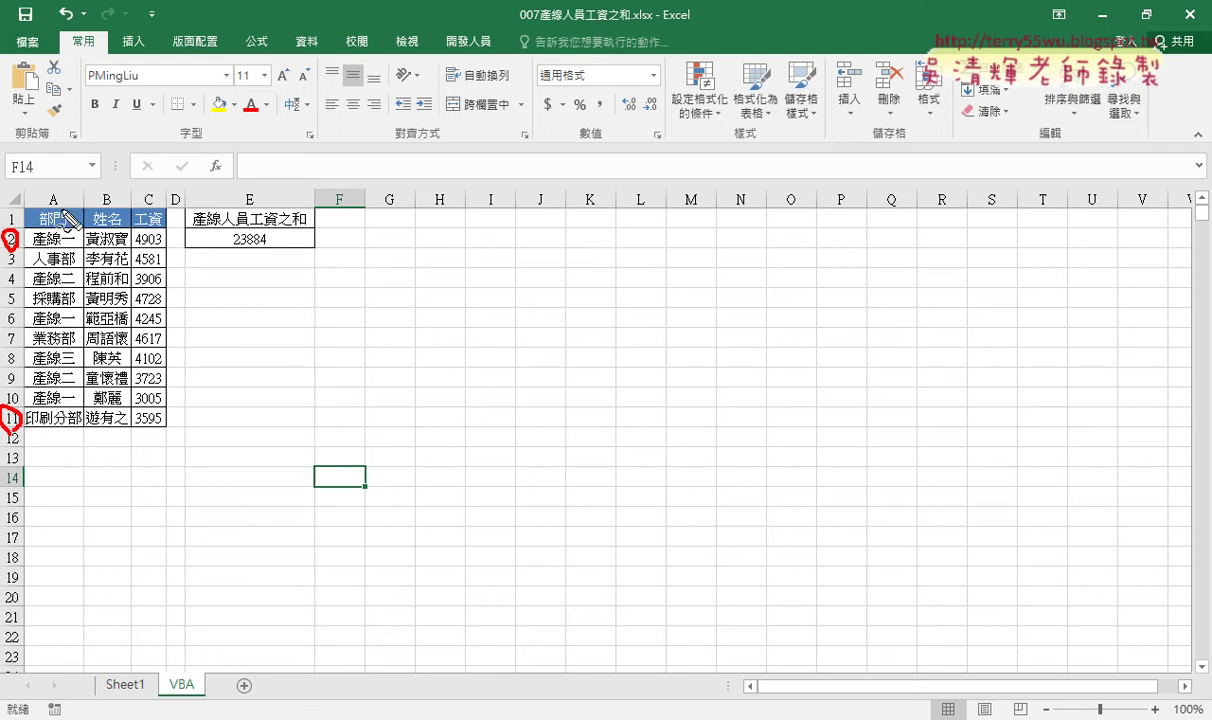
left_click_drag(44, 196, 46, 192)
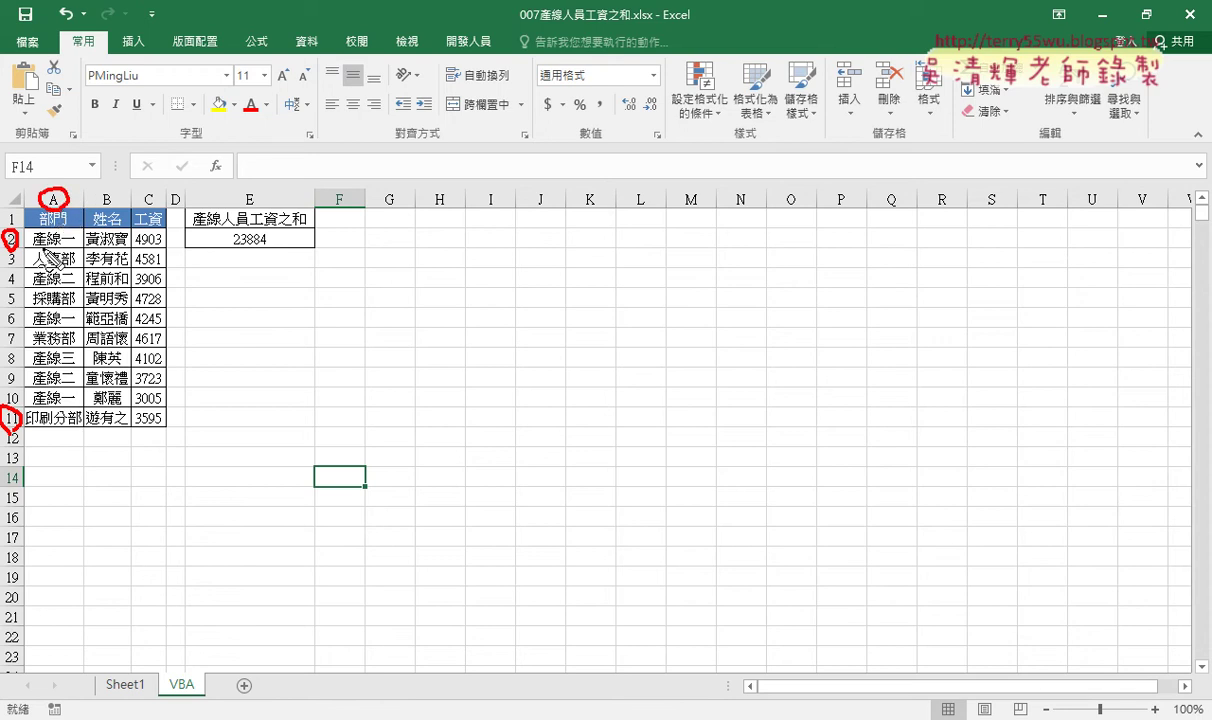
mouse_move(30, 232)
left_mouse_down()
mouse_move(31, 247)
mouse_move(58, 251)
left_mouse_up()
mouse_move(160, 192)
left_mouse_down()
mouse_move(150, 205)
mouse_move(161, 246)
left_mouse_up()
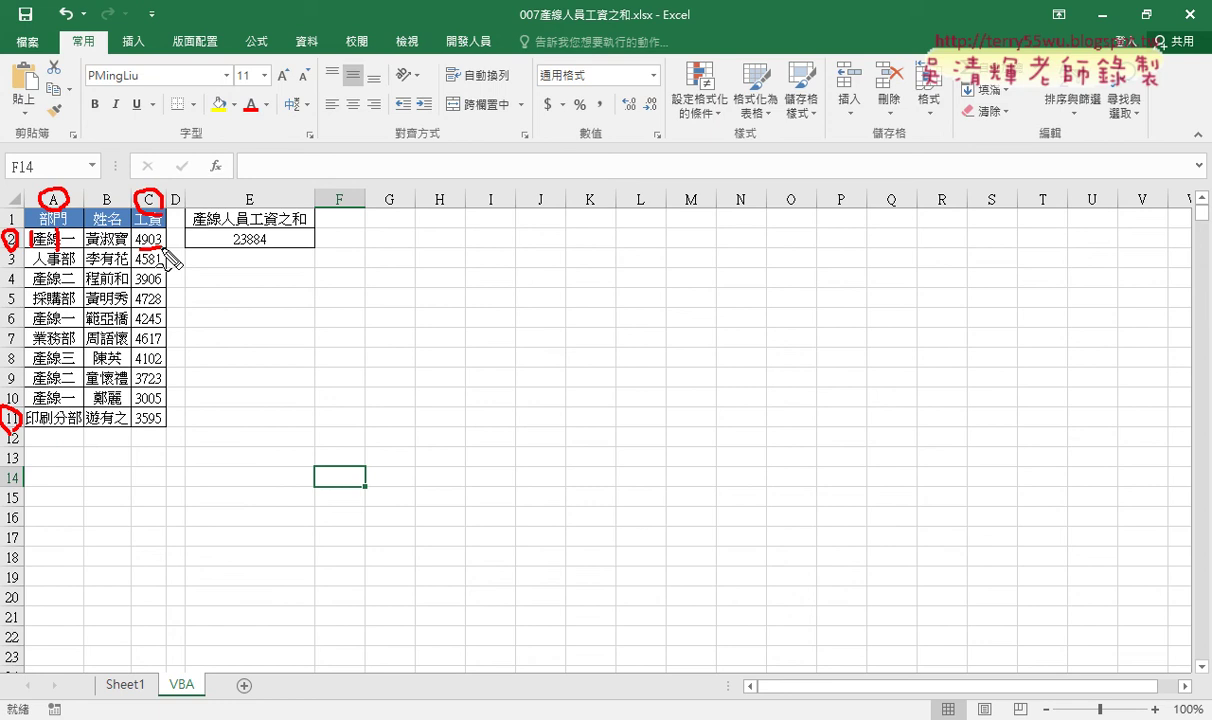
left_click_drag(285, 233, 288, 240)
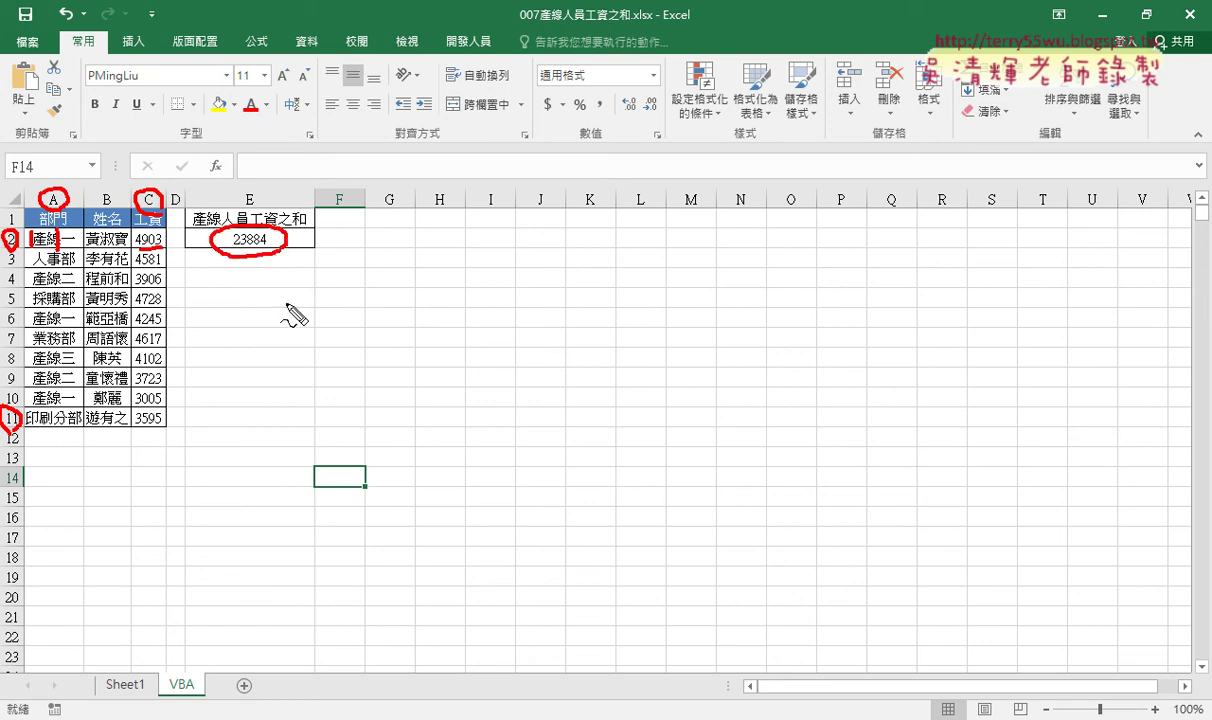
key("Escape")
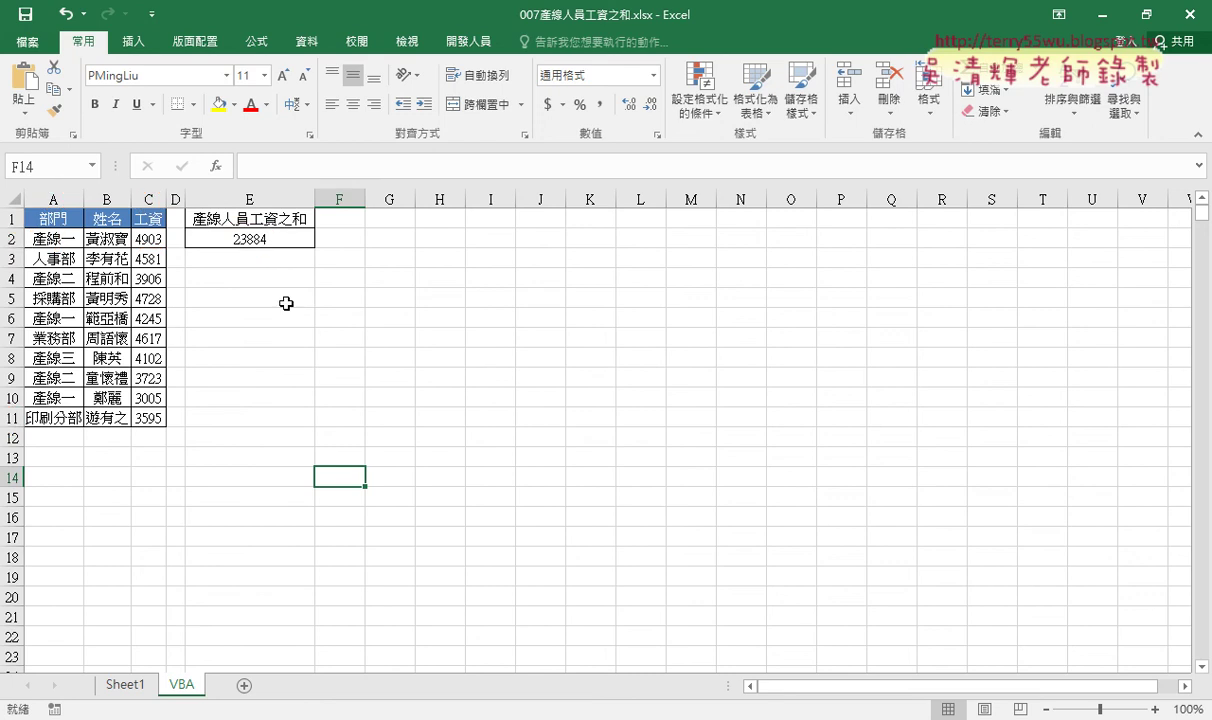
- Clear cell E2 on the VBA sheet and verify Sheet1 still shows 23884
left_click(286, 239)
key("Delete")
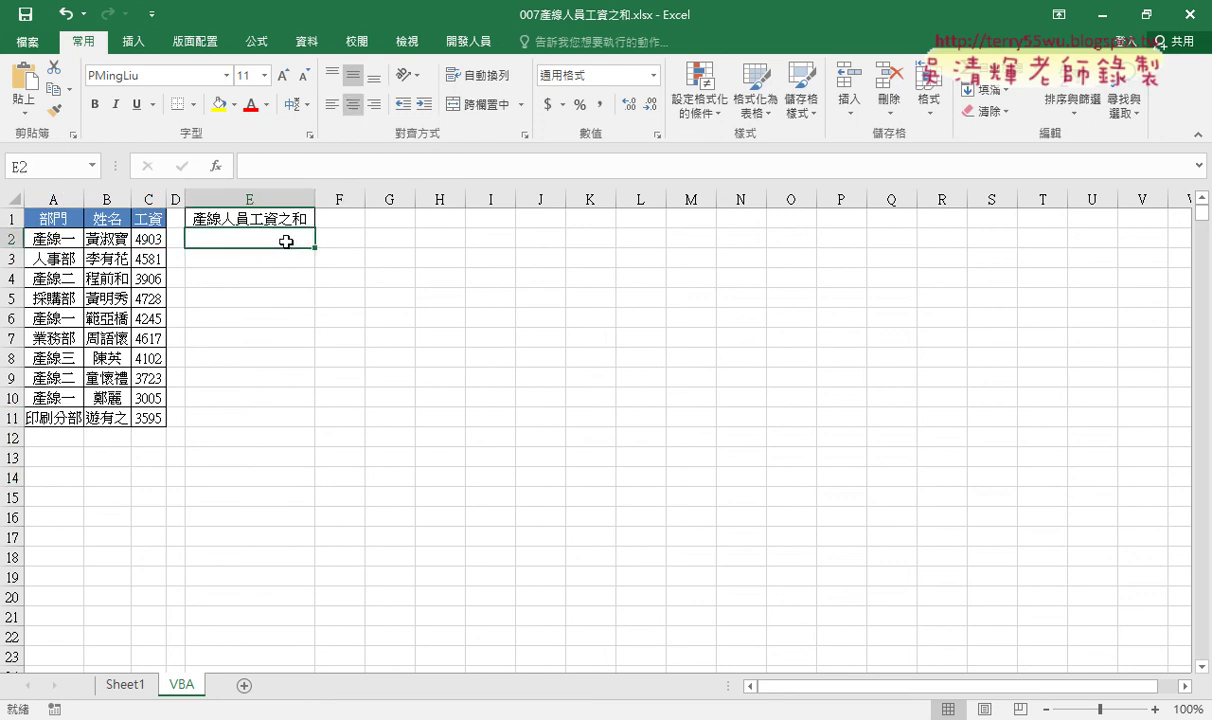
left_click(125, 682)
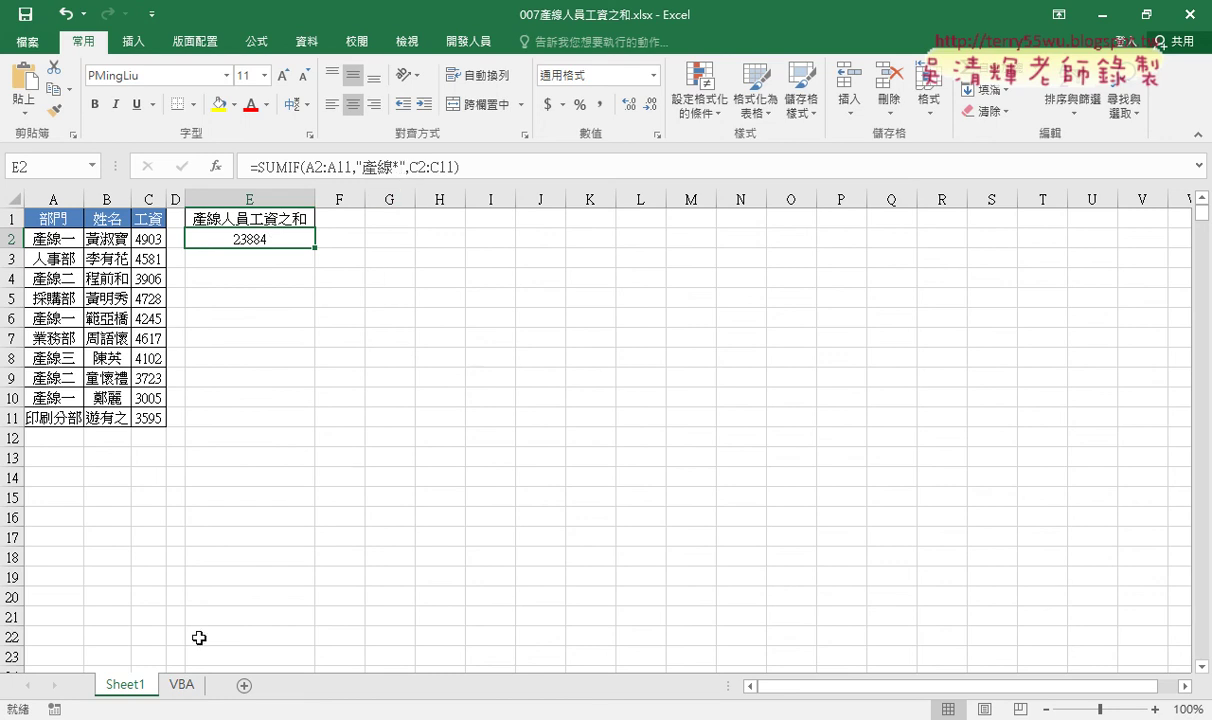
left_click(178, 684)
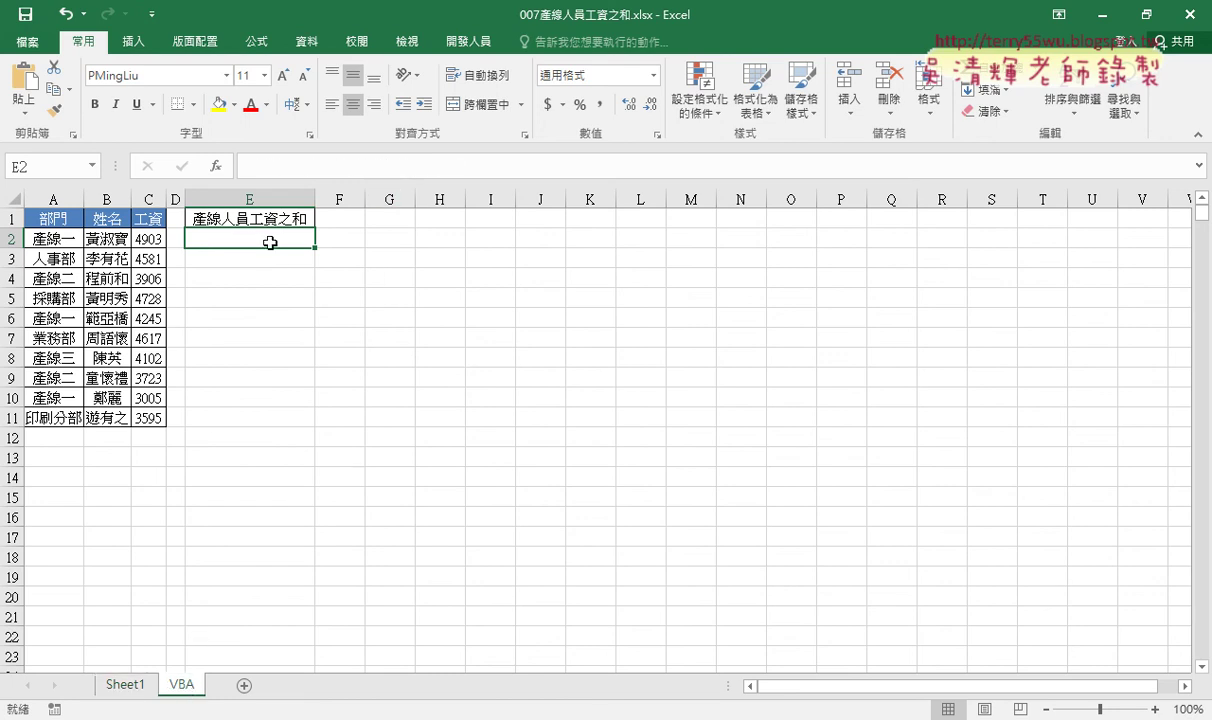